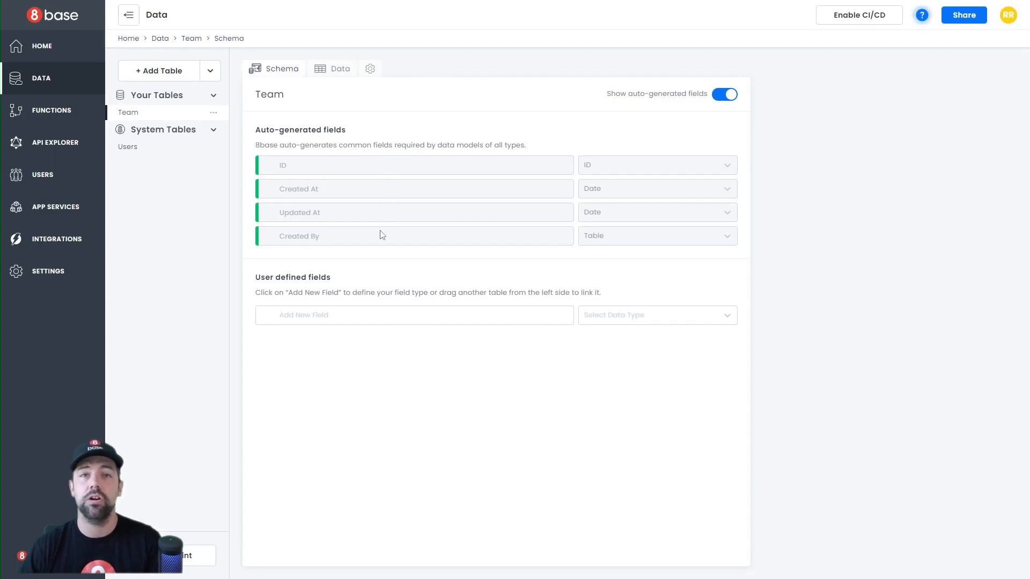
- Define a new user-defined field called Name in the Team table with data type Text and the Plain format
left_click(347, 315)
type("k")
key("BackSpace")
type("Name")
left_click(650, 317)
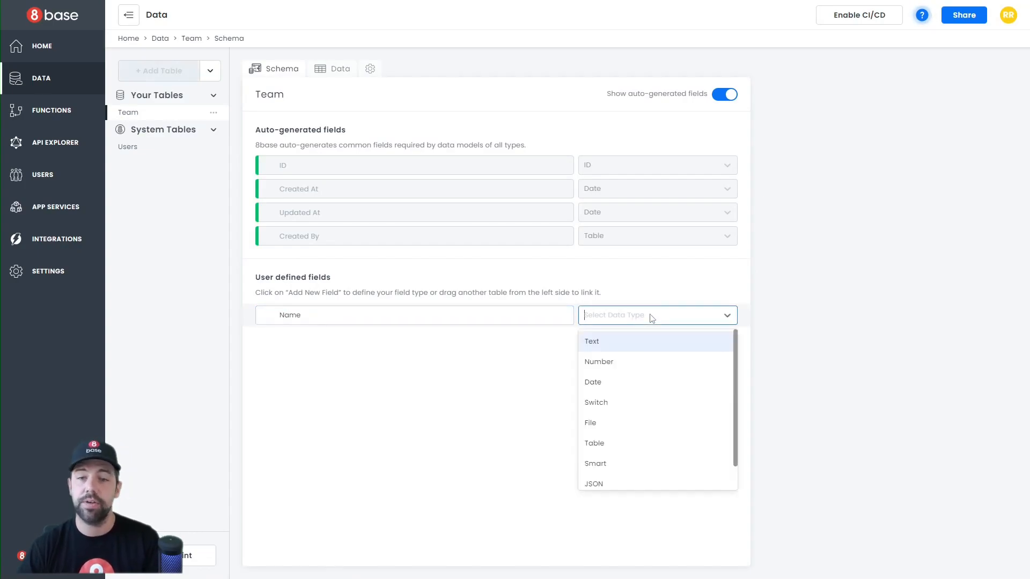
left_click(639, 349)
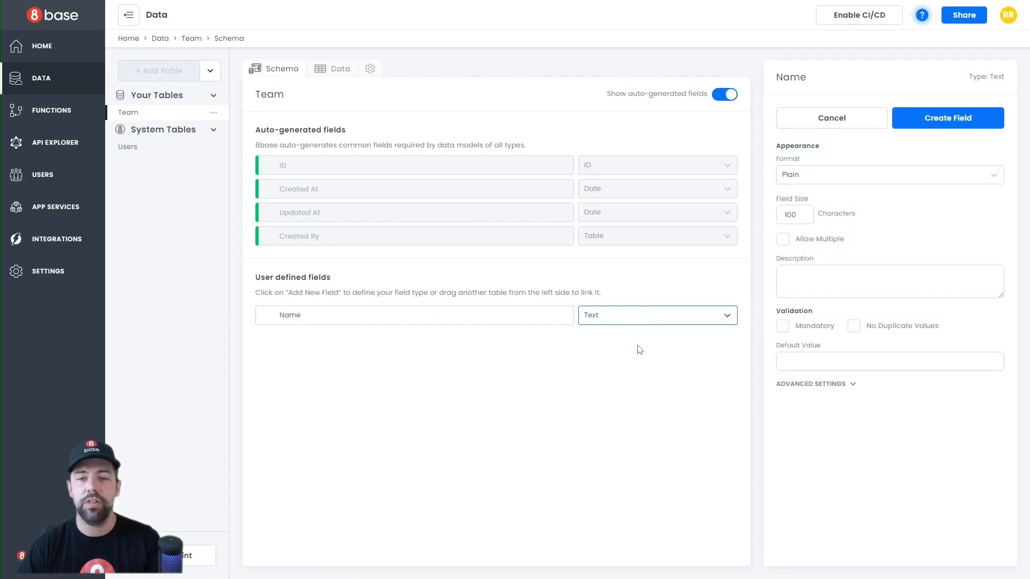
left_click(807, 215)
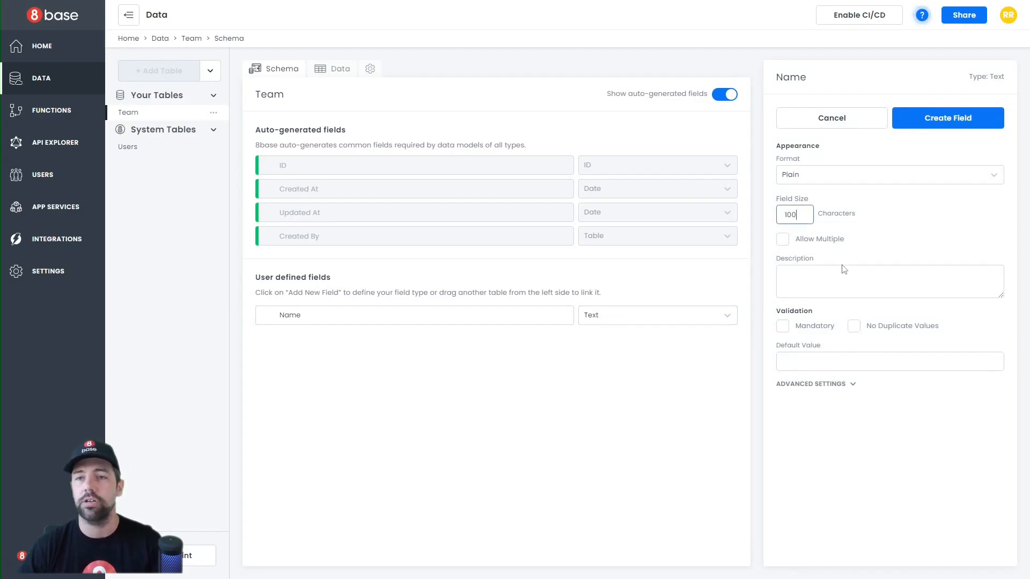
left_click(845, 179)
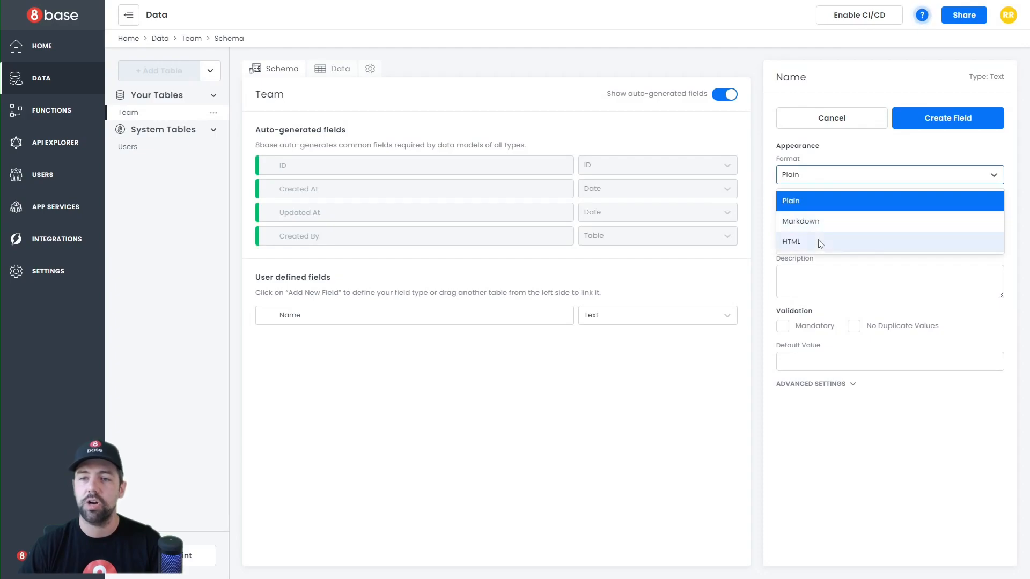
left_click(833, 207)
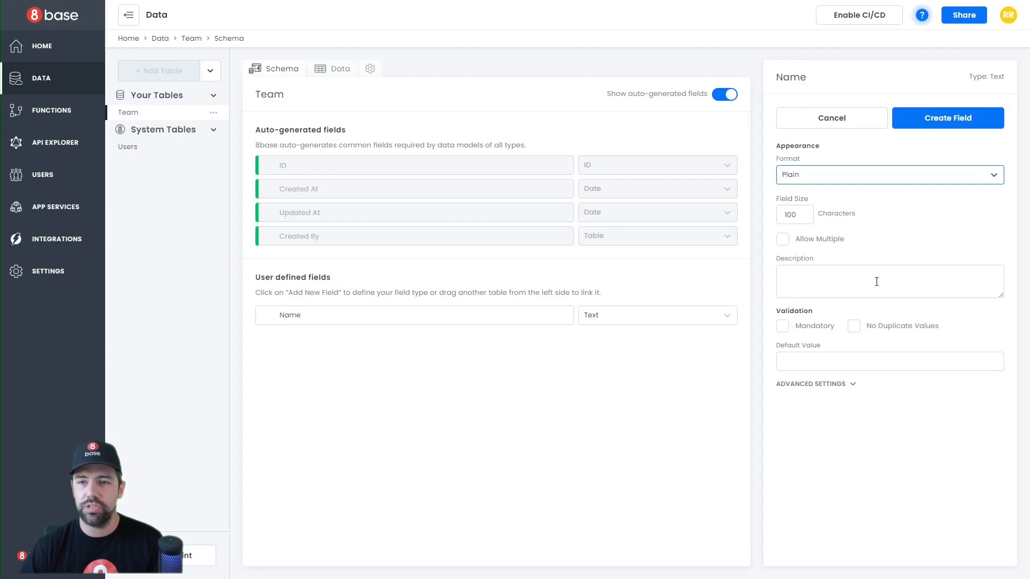
- Describe the Name field as "The name of the team for the league", make it mandatory and create it
left_click(825, 278)
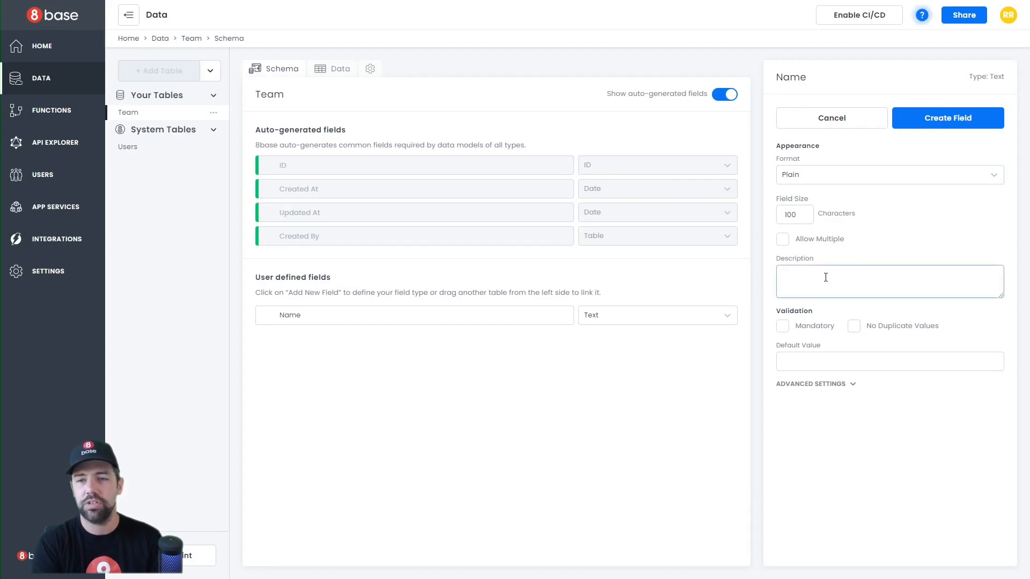
type("The name of the t")
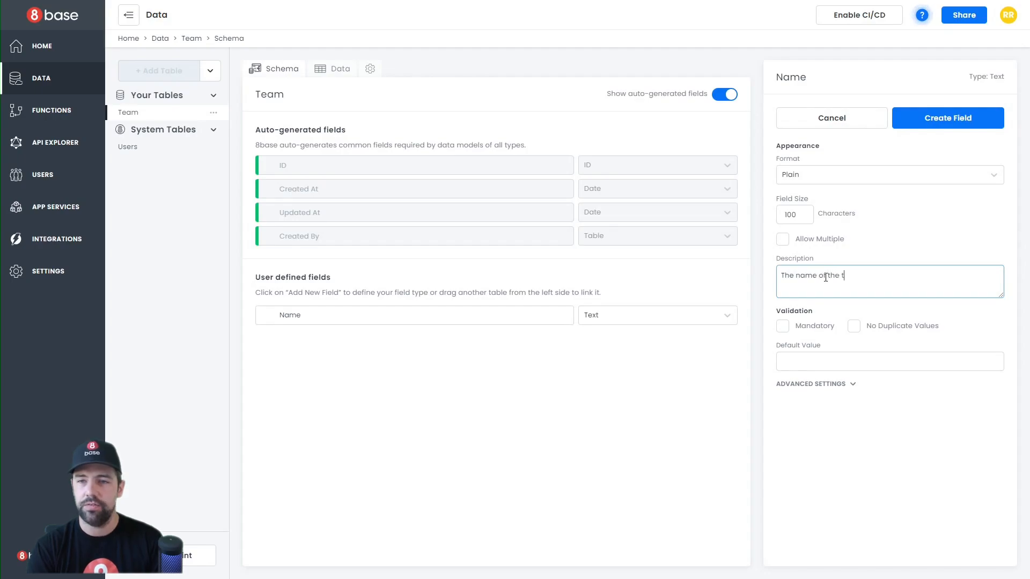
type("eam for the league")
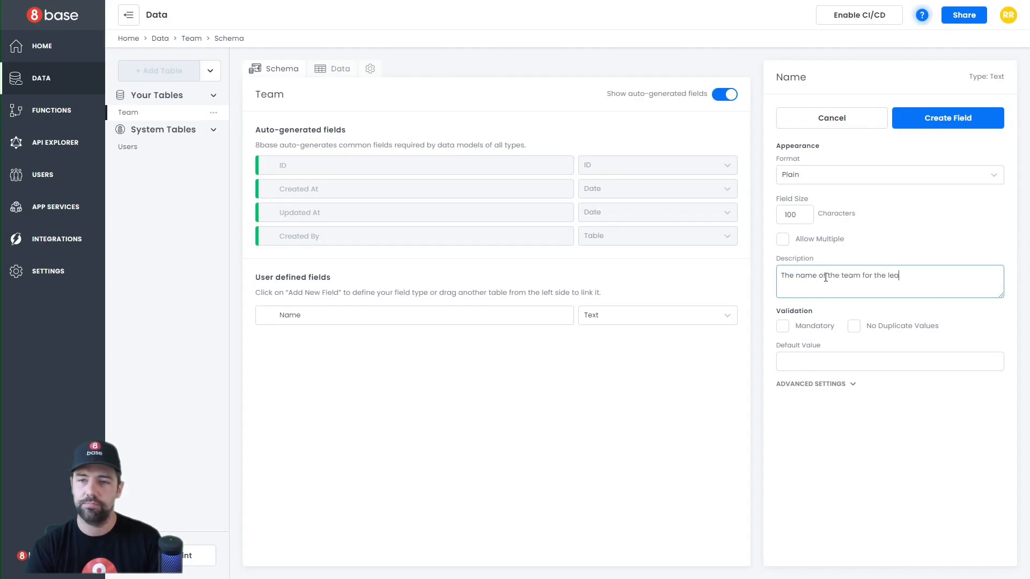
left_click(795, 328)
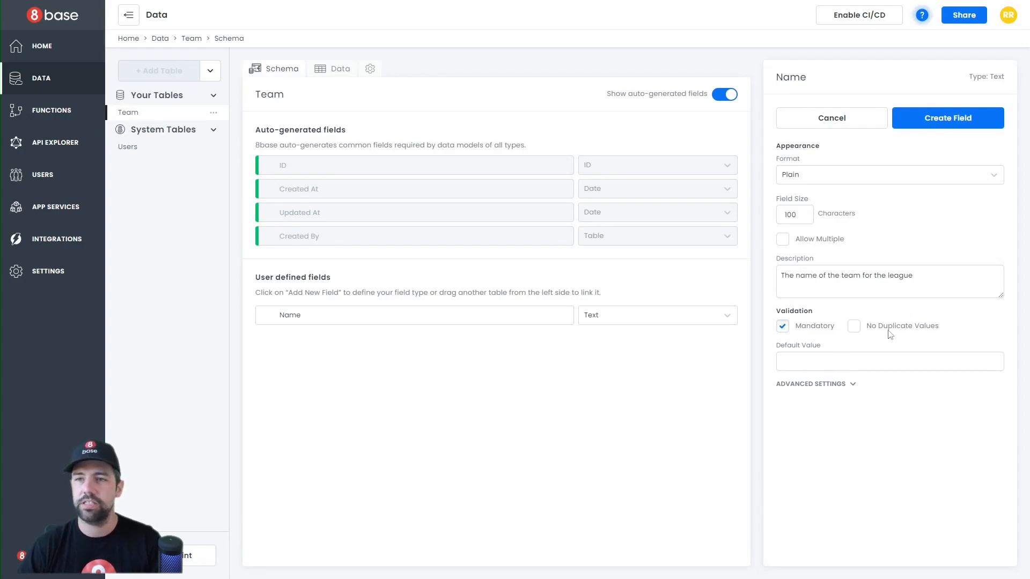
left_click(948, 119)
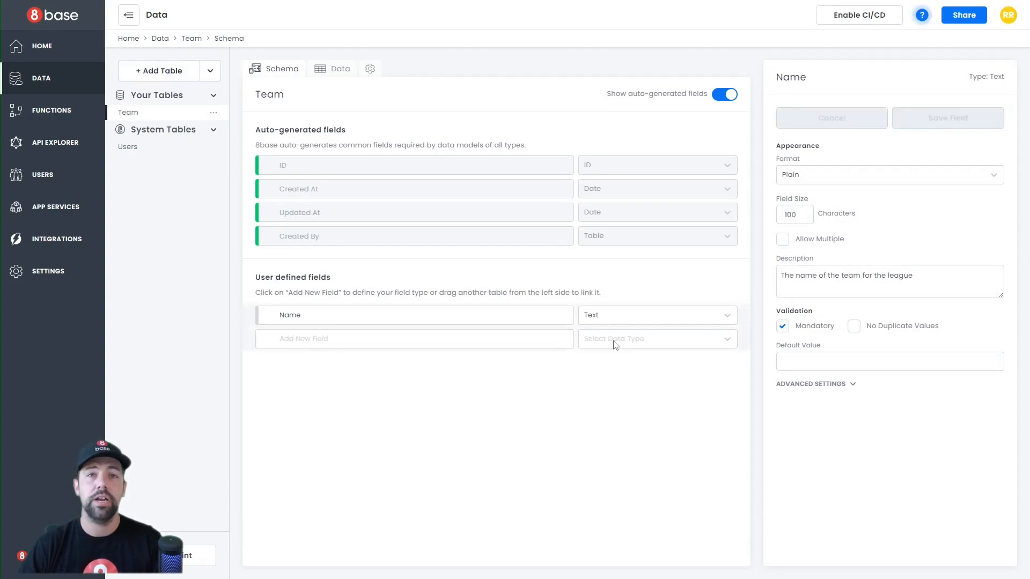
left_click(821, 384)
- Start another user-defined field in the Team table called KitColor with data type Text
left_click(420, 339)
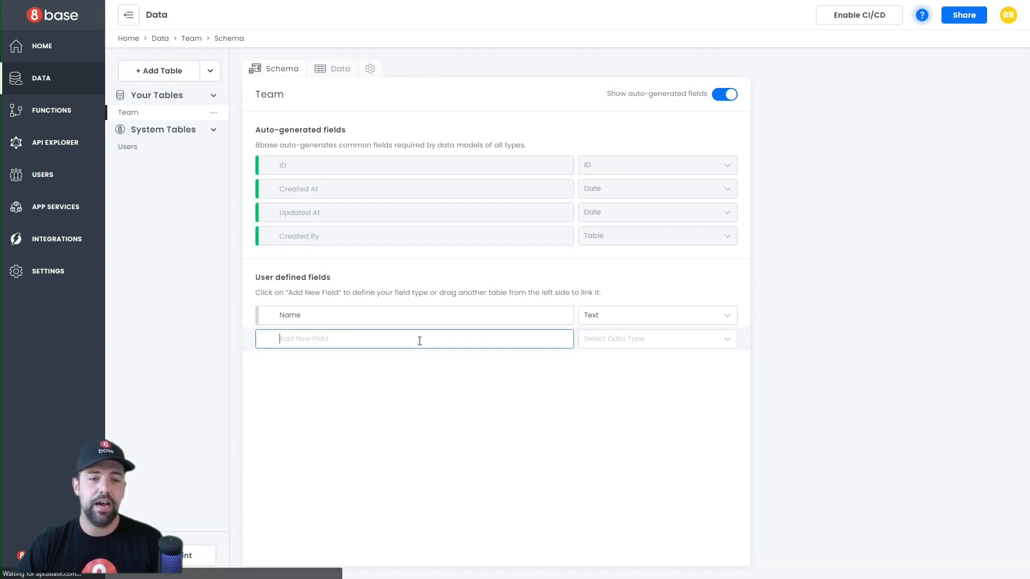
type("KitColor")
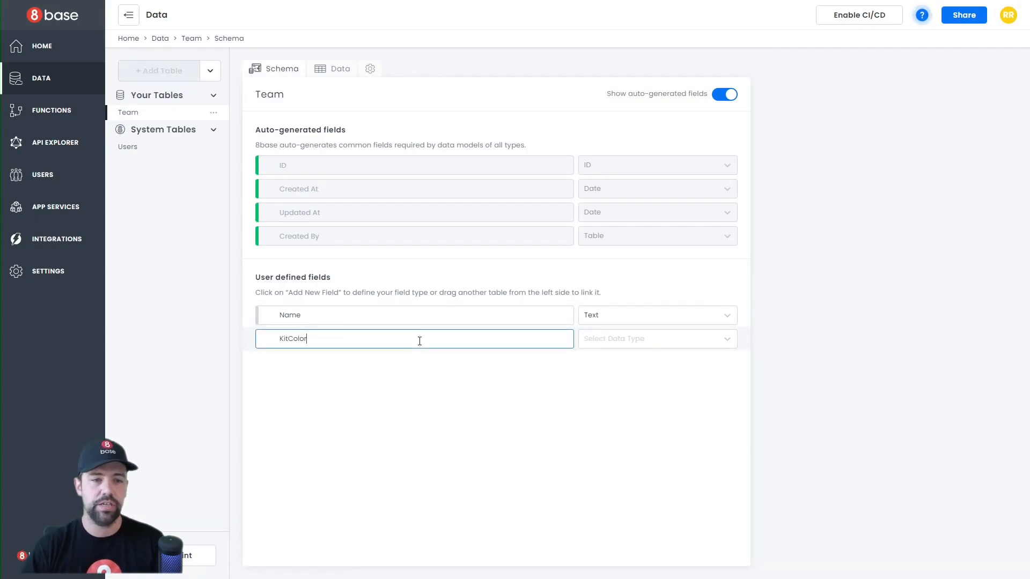
left_click(591, 338)
left_click(605, 370)
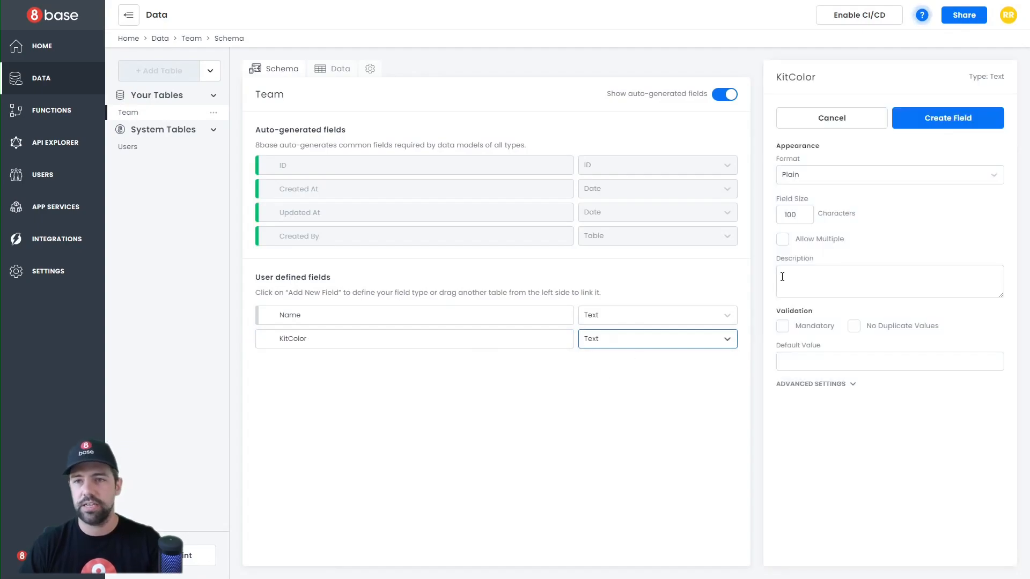
- Create the KitColor field with a size of 20 characters and the description "The color of shirts that the team will wear"
double_click(793, 214)
type("20")
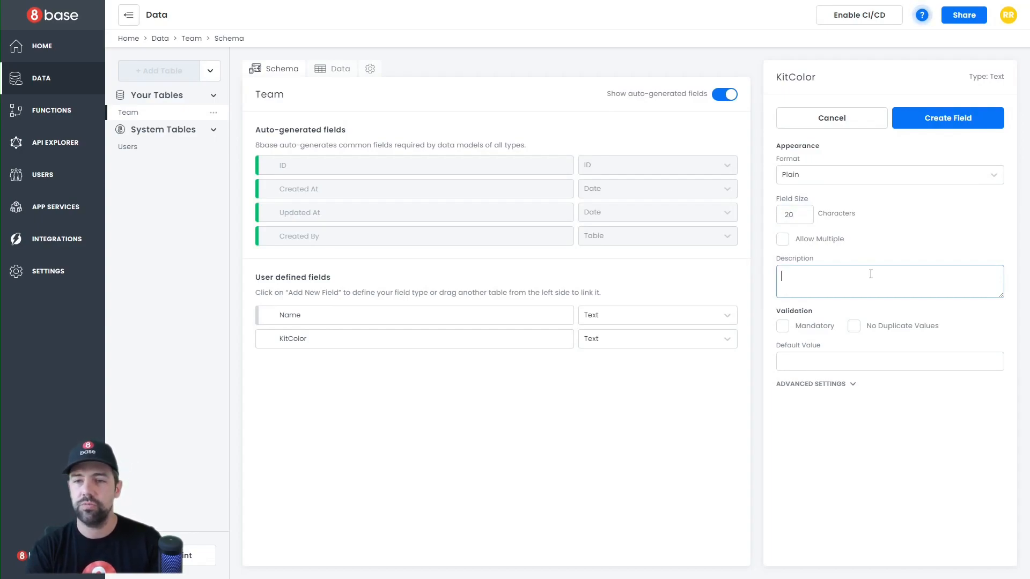
type("he color of shirts that the team will wear")
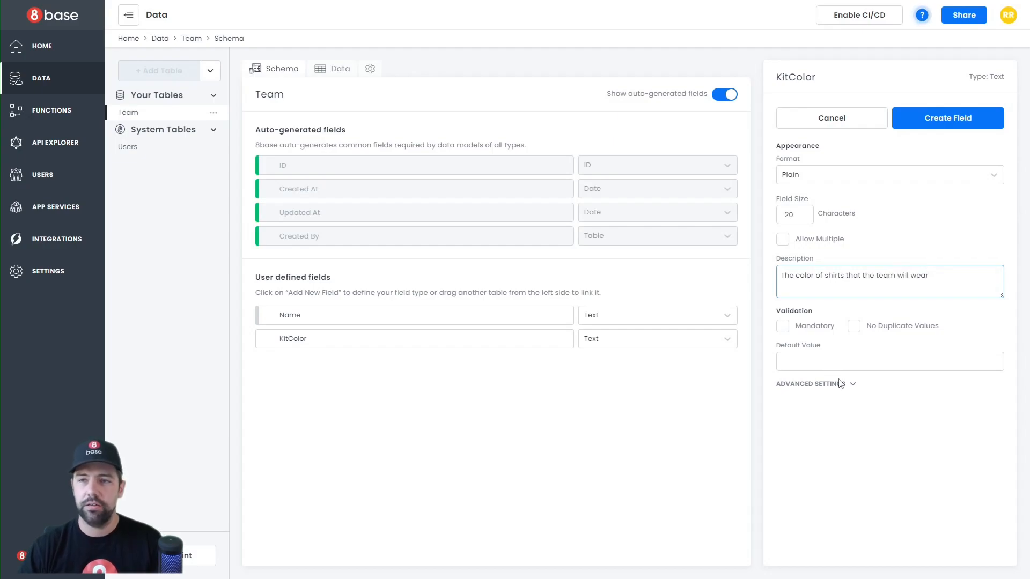
left_click(950, 123)
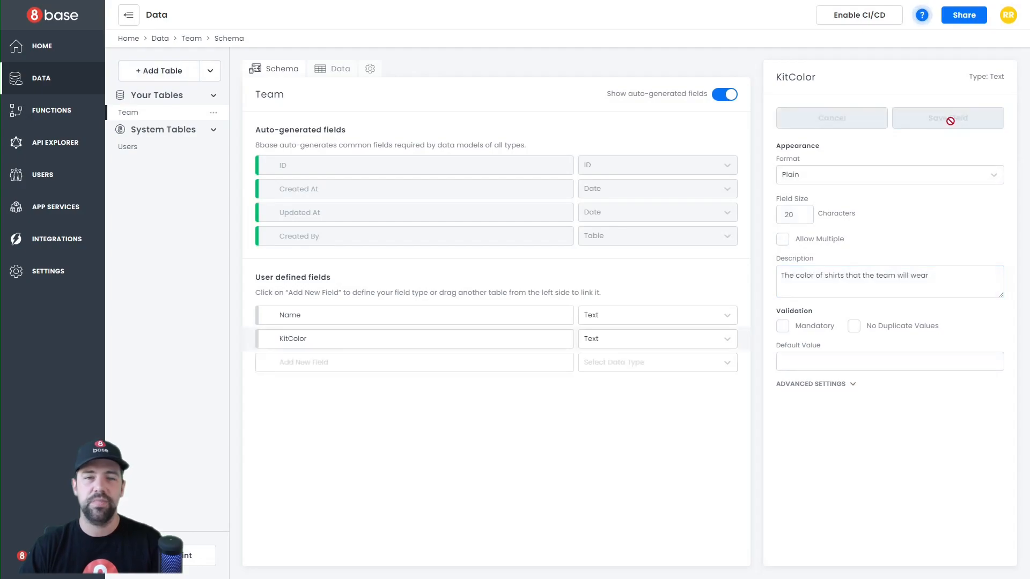
- Define a Number field called Skill in the Team table with minimum value 1 and maximum value 5
left_click(341, 363)
type("Skill")
left_click(628, 366)
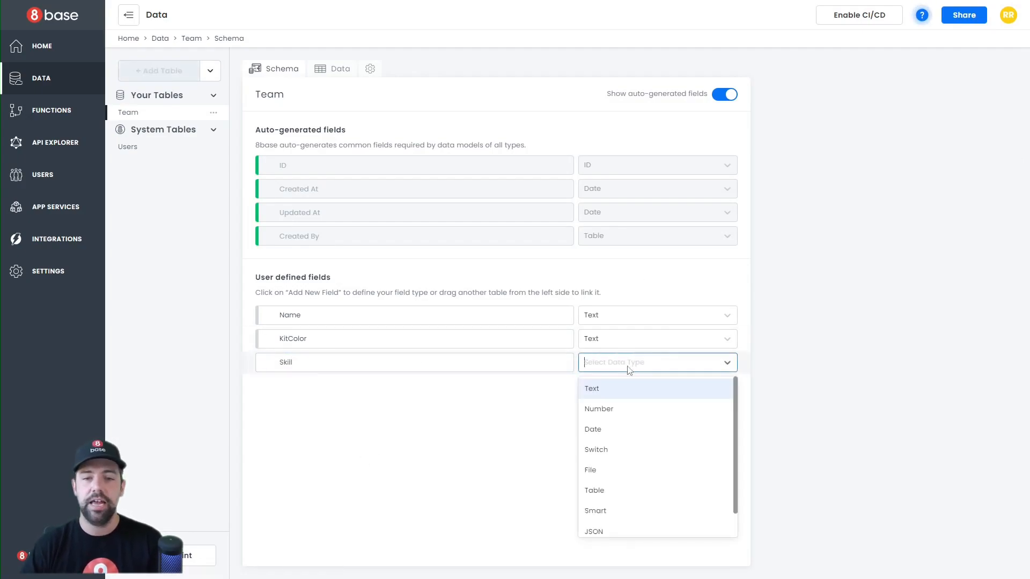
left_click(610, 412)
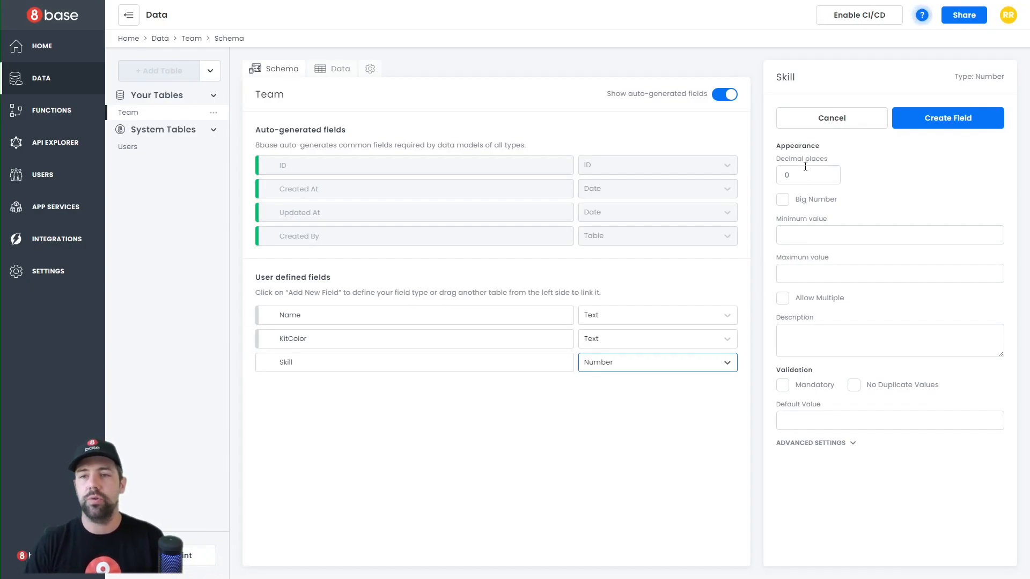
left_click(816, 236)
left_click(821, 270)
type("5")
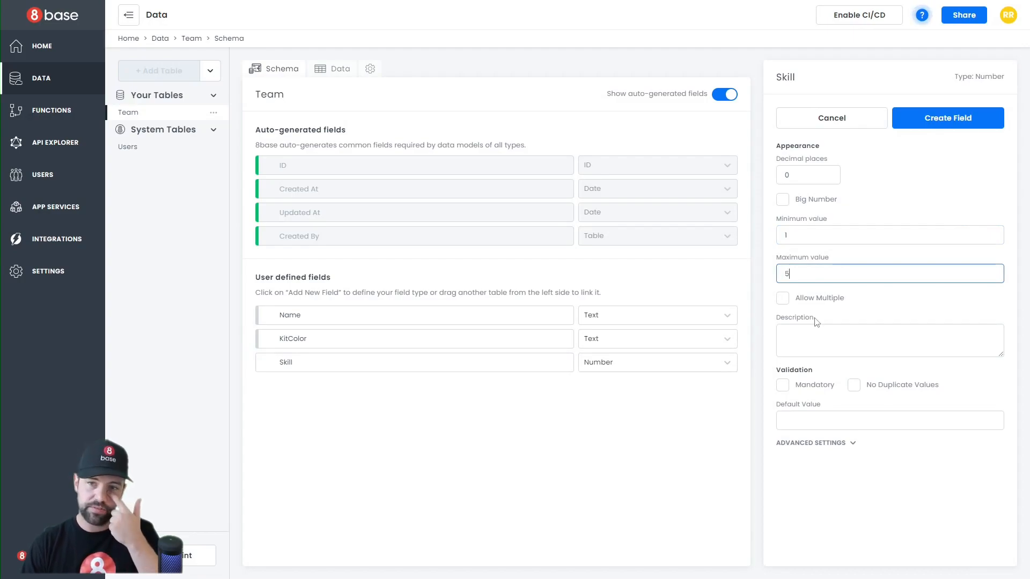
- Create the Skill field with the description "What skill level the team is at" and a default value of 3
left_click(815, 342)
type("What skill level the team is")
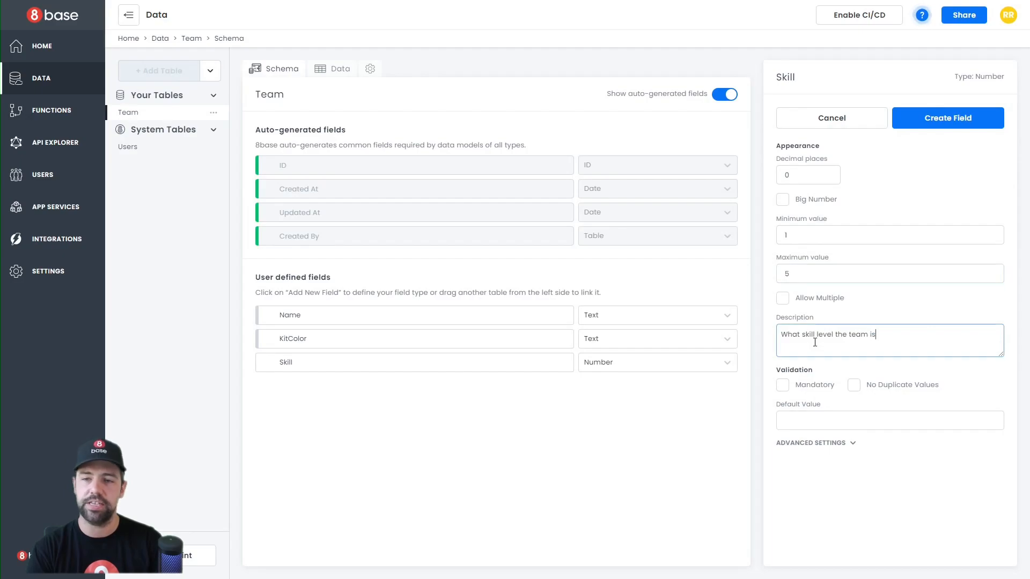
type(" at")
left_click(947, 119)
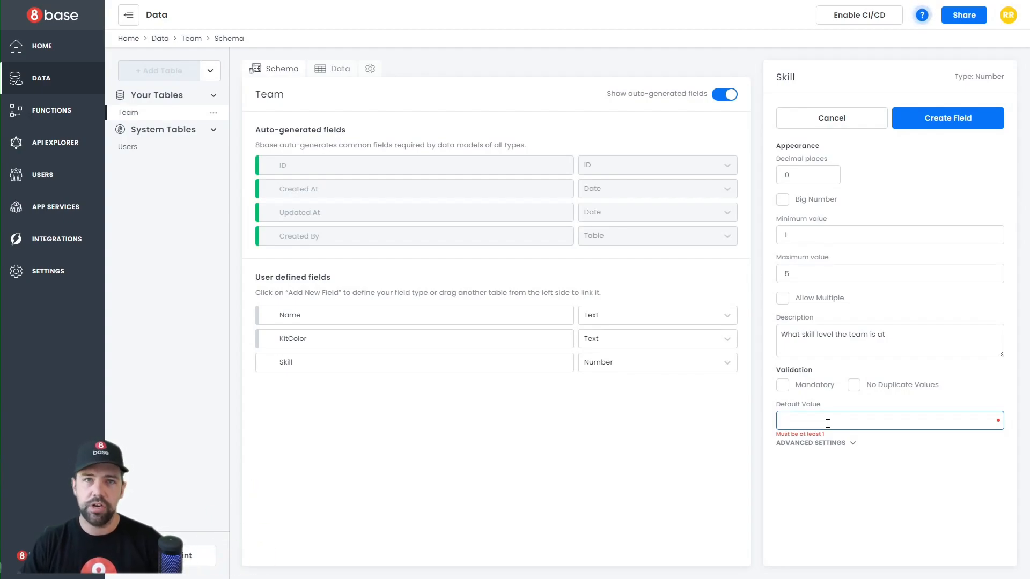
type("3")
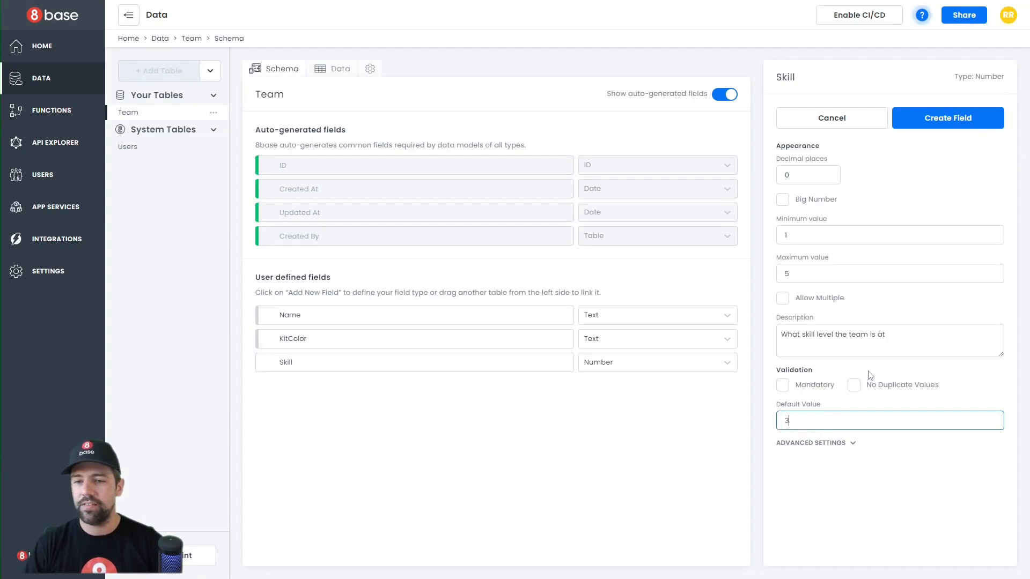
left_click(939, 122)
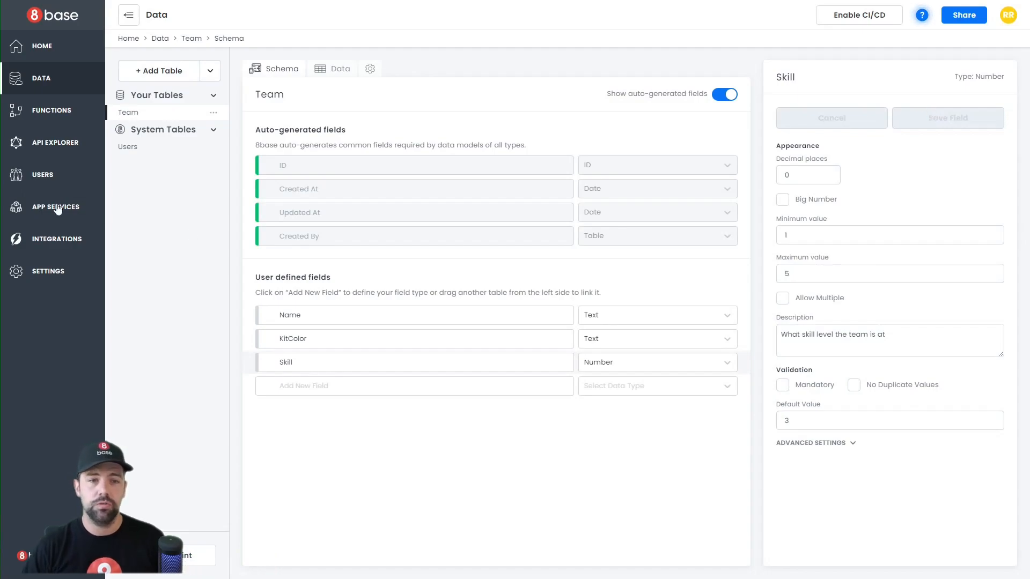
- Start a new user-defined field in the Team table called Logo with data type File
left_click(303, 386)
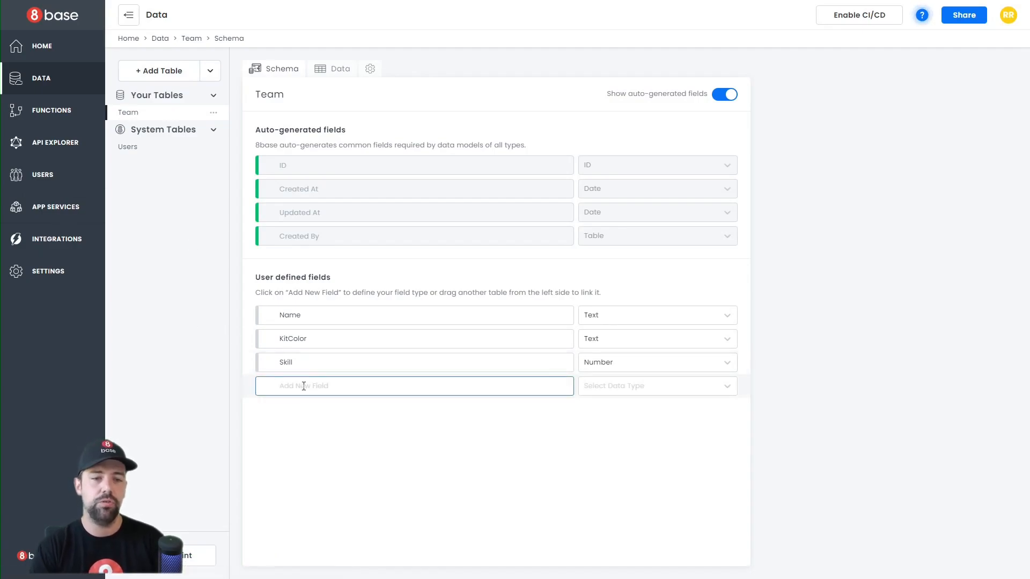
type("Logo")
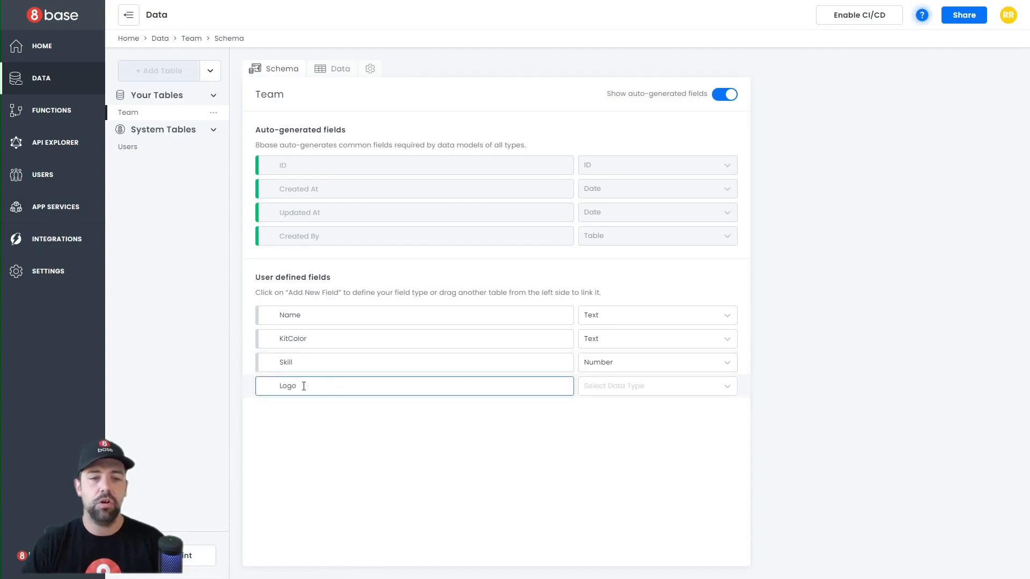
left_click(616, 387)
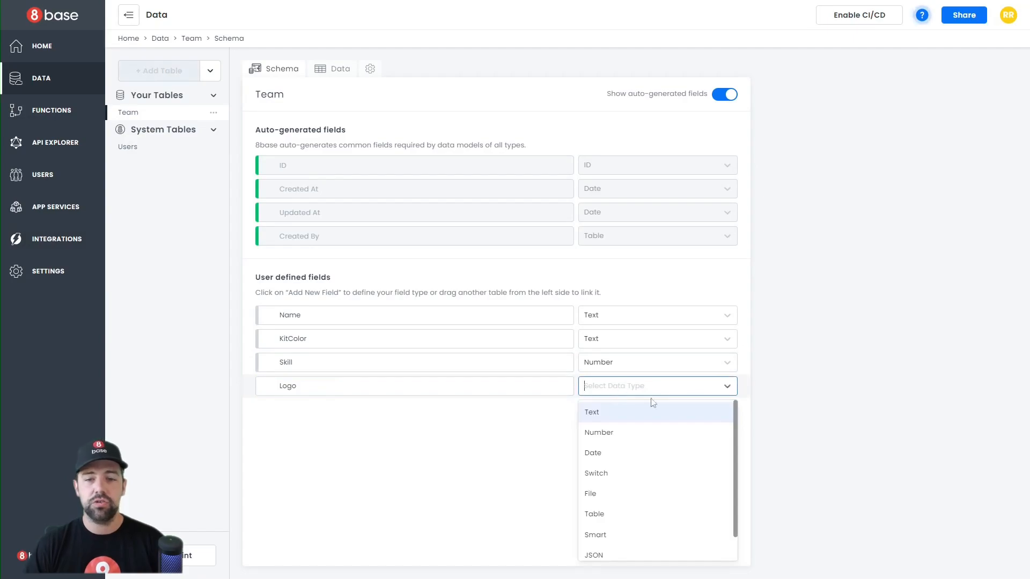
left_click(650, 499)
- Set the Logo field's format to Image and create the field
left_click(886, 176)
left_click(885, 176)
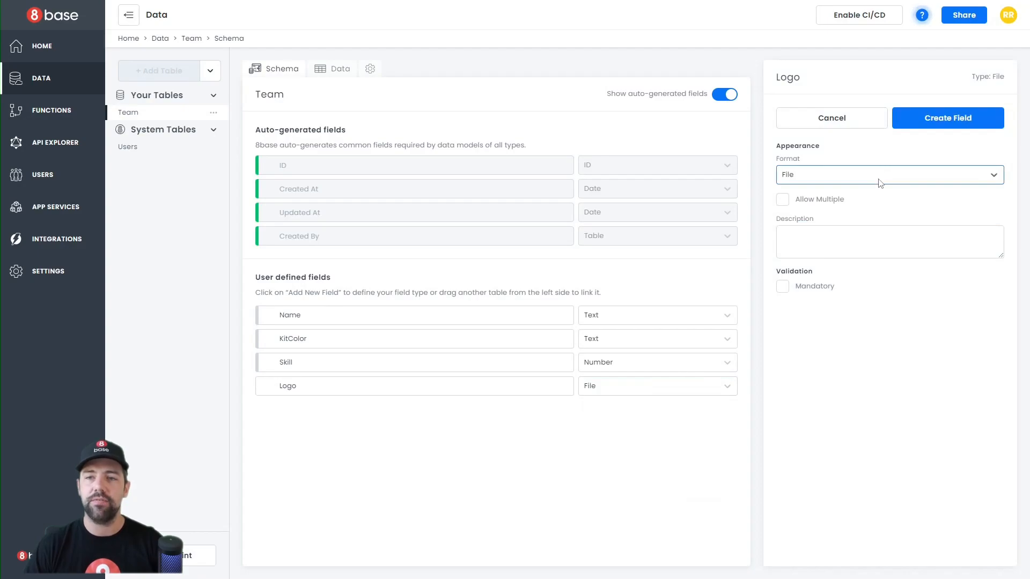
left_click(881, 181)
left_click(827, 202)
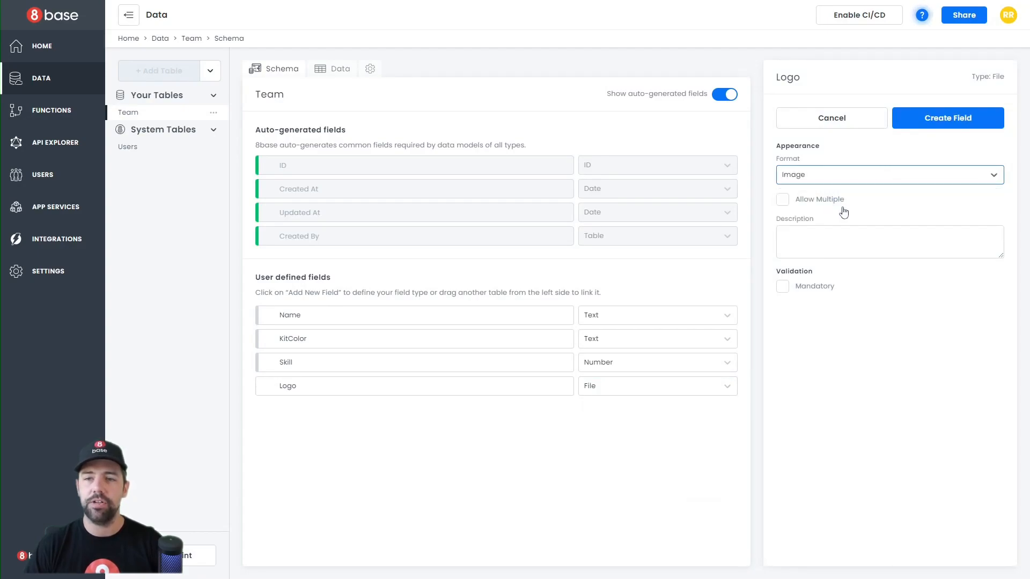
left_click(931, 119)
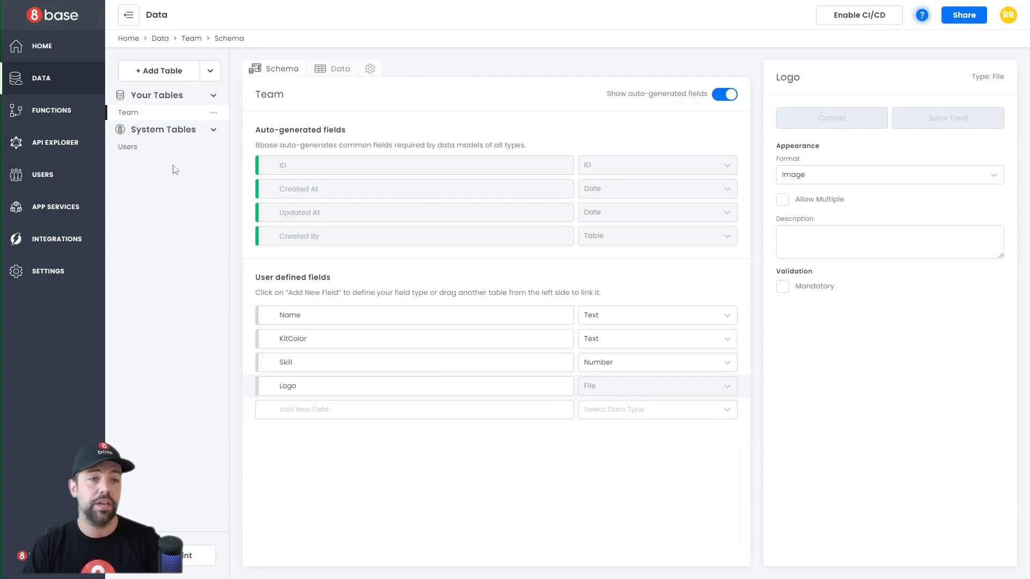
- Link the Users system table to the Team table as a new field and rename that field Manager
left_click_drag(144, 148, 337, 412)
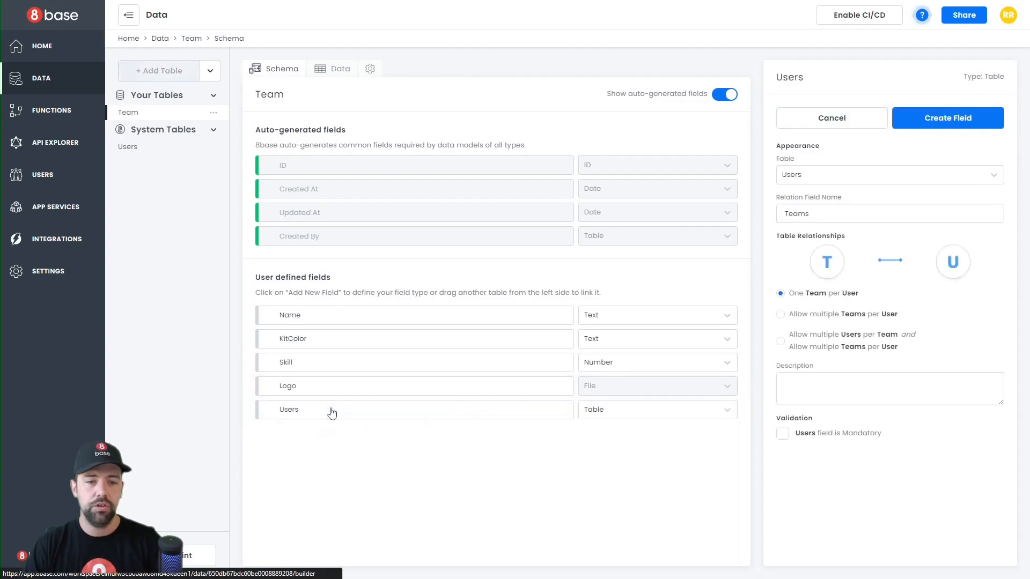
left_click(362, 408)
double_click(361, 409)
type("Ma")
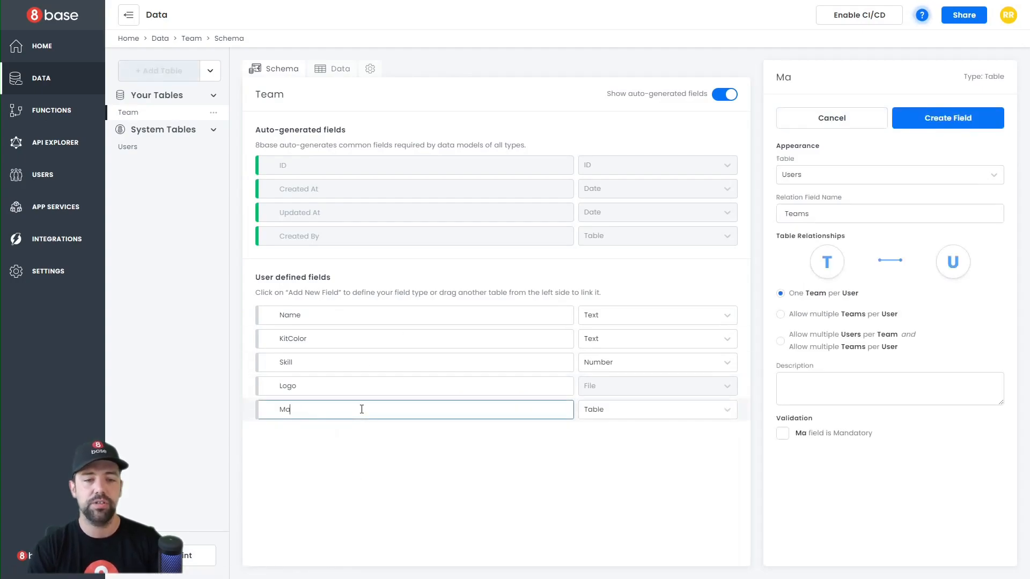
type("nager")
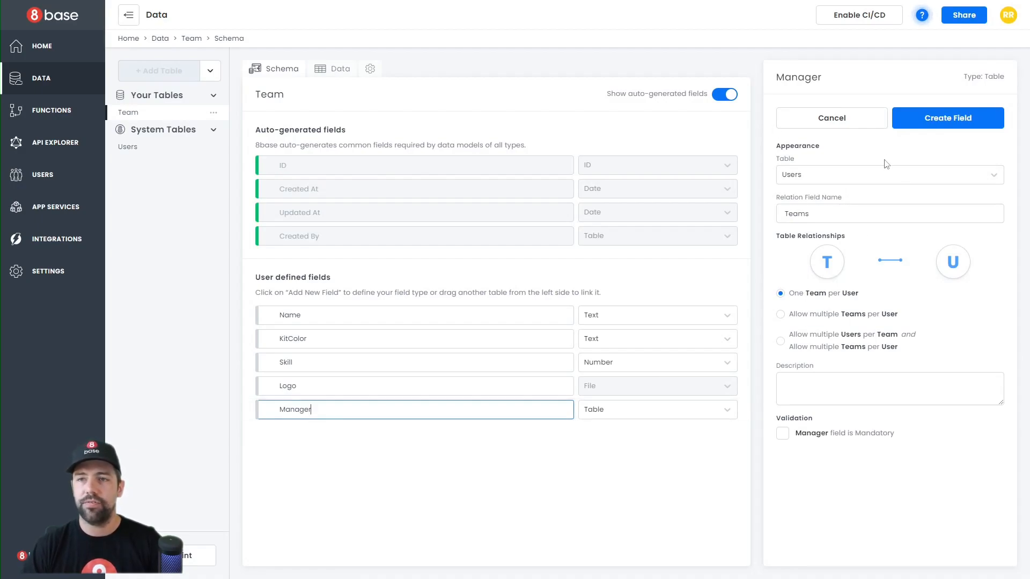
- Set the Manager field's relation field name to "Managed Teams" and allow multiple Teams per User
left_click(847, 212)
double_click(847, 213)
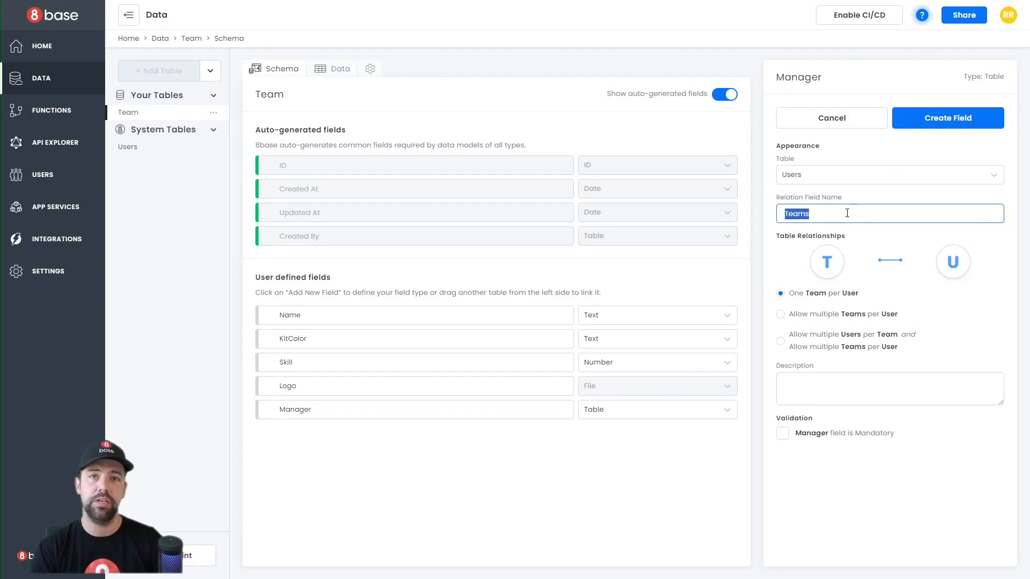
type("Managed Teams")
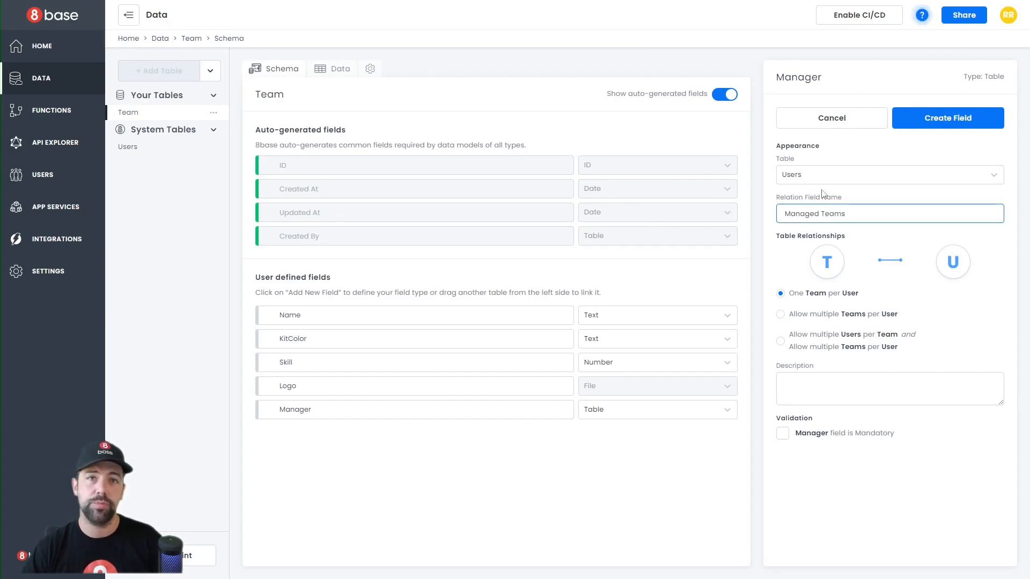
left_click(802, 316)
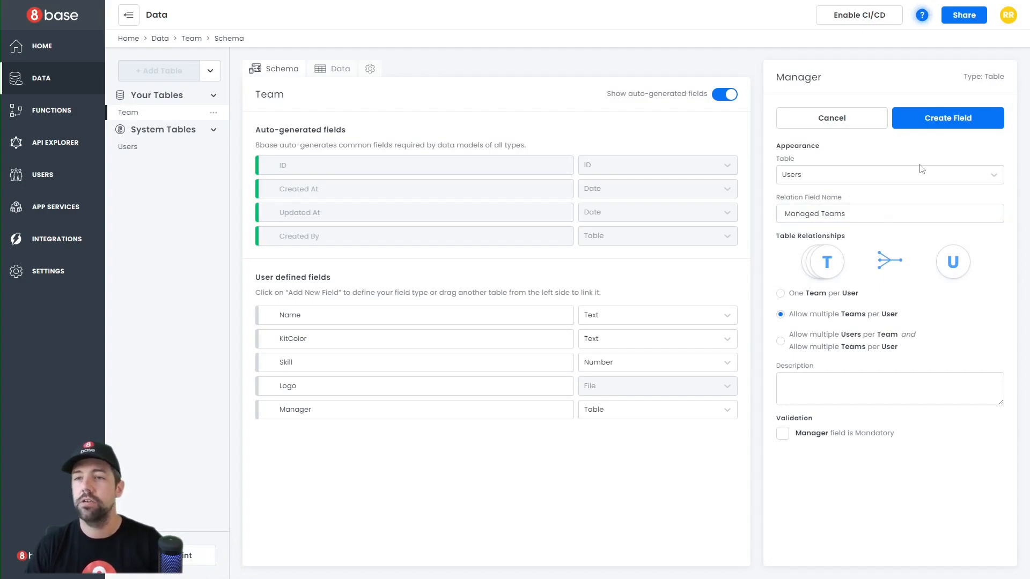
- Create the Manager field, and link the Users system table to the Team table as another new field named Players
left_click(930, 122)
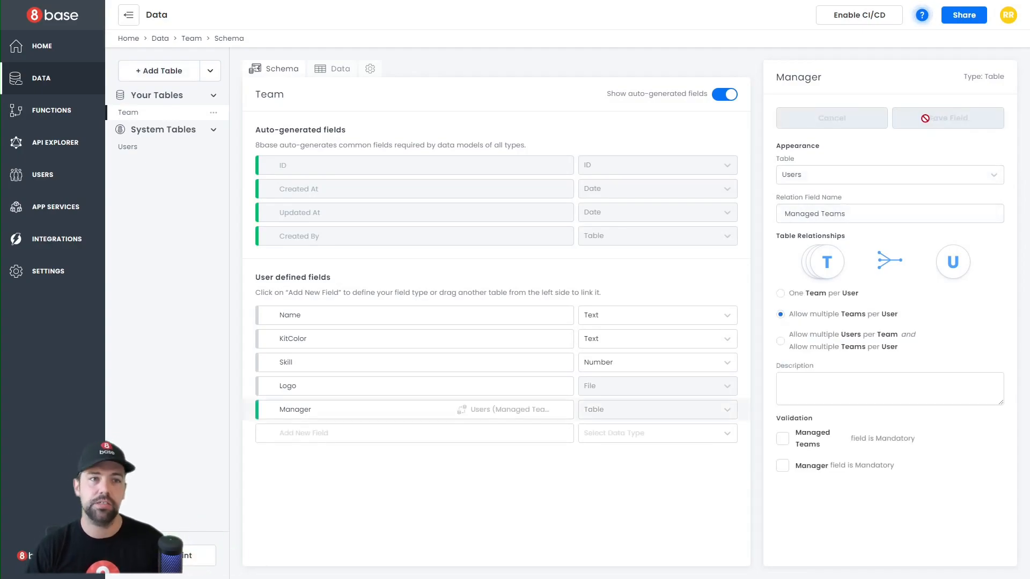
left_click_drag(134, 148, 381, 439)
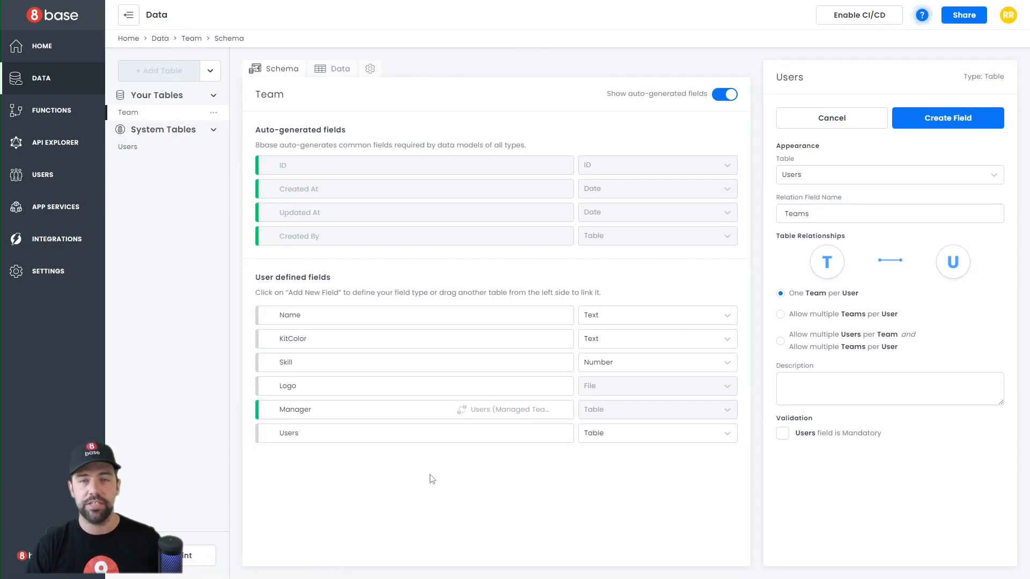
left_click(345, 439)
double_click(345, 439)
type("Players")
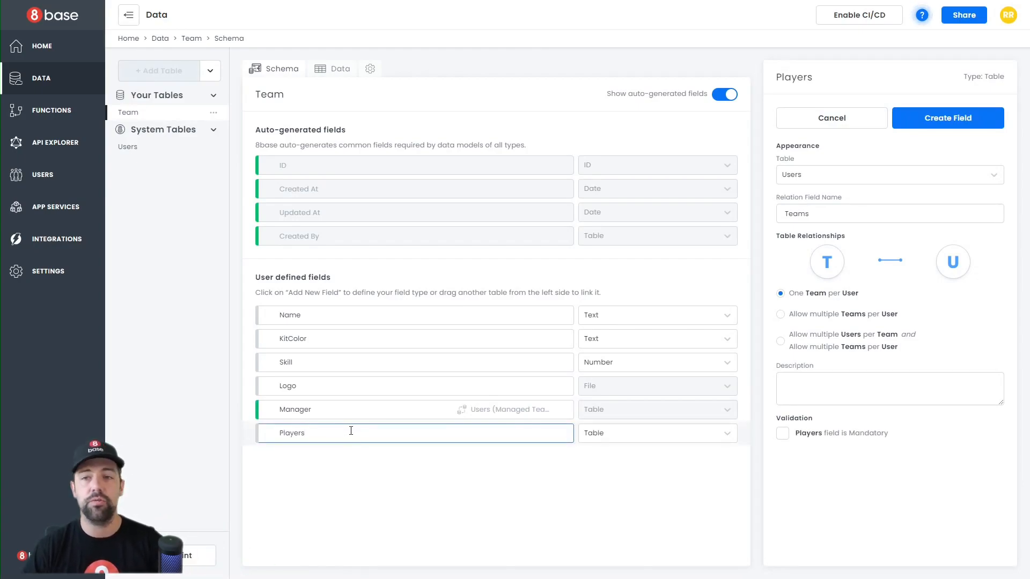
- Allow multiple Users per Team and multiple Teams per User for the Players relation, and create the field
left_click(829, 218)
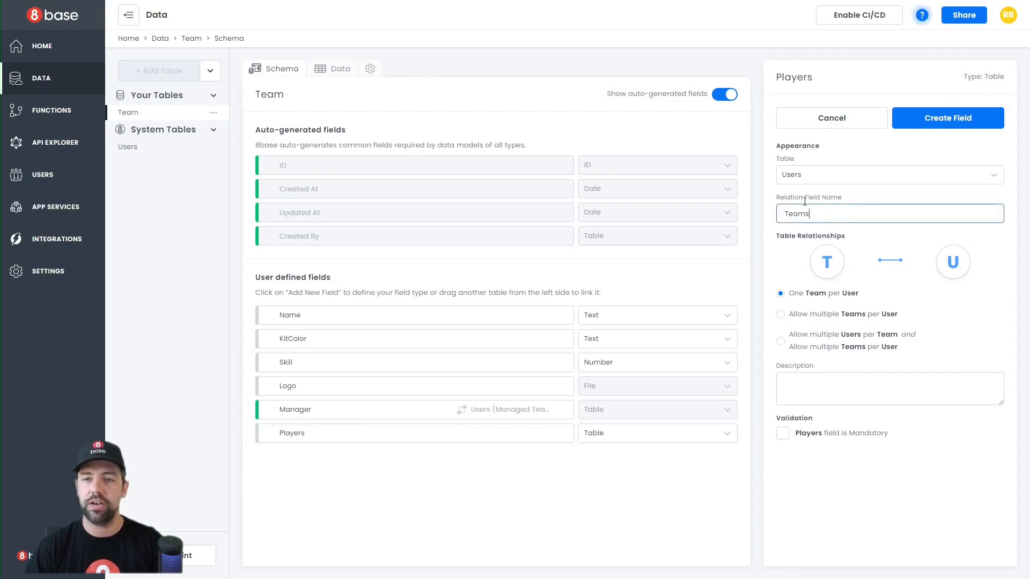
left_click(819, 349)
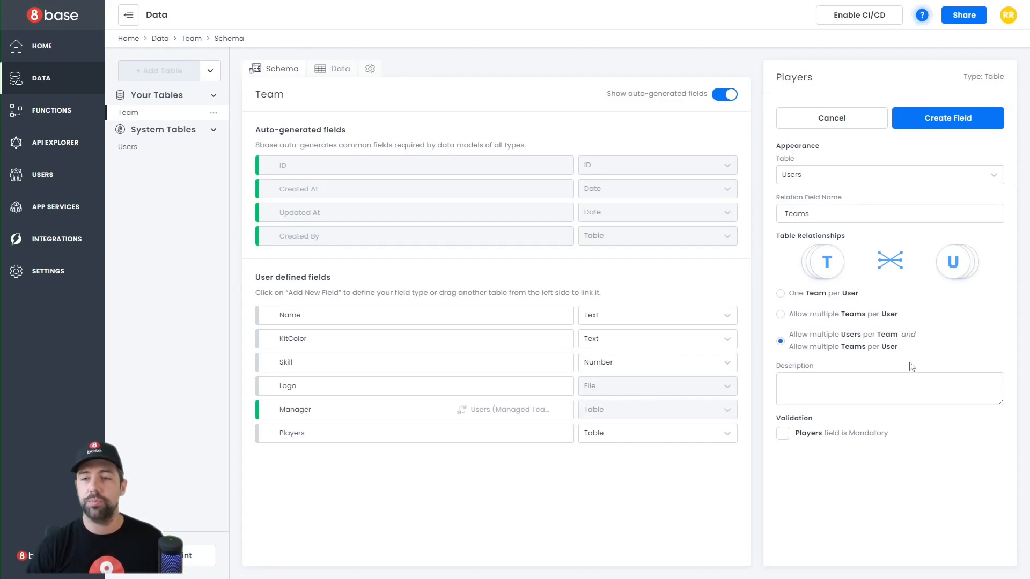
left_click(959, 125)
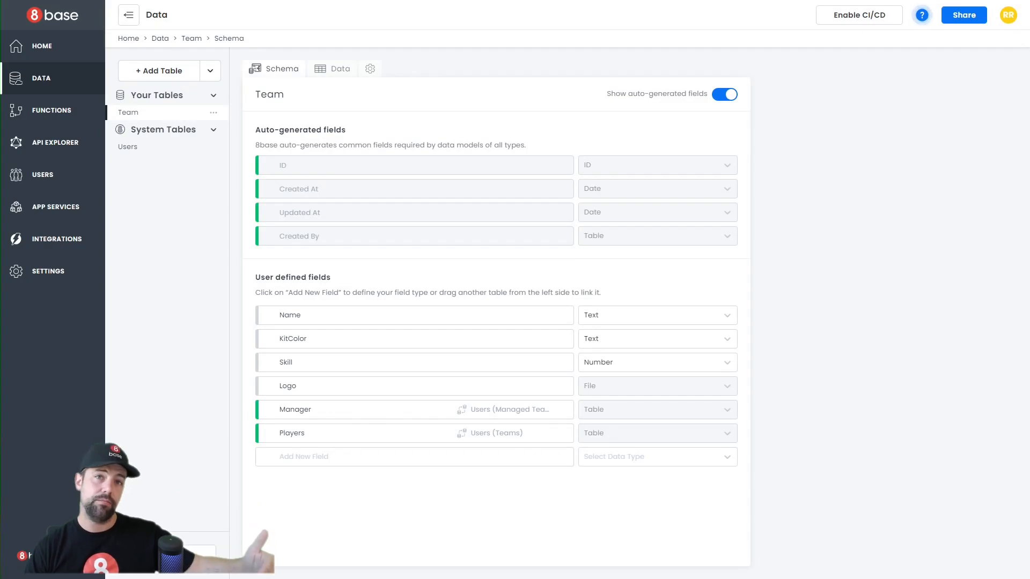
- Add a new table named Game and start its first user-defined field, Time, with data type Date
left_click(156, 75)
type("Game")
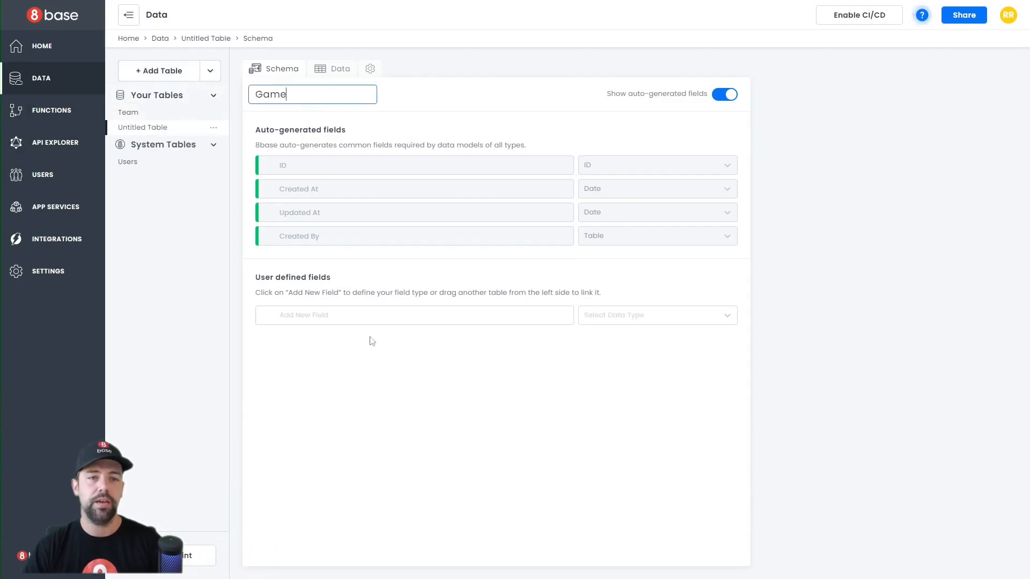
left_click(351, 318)
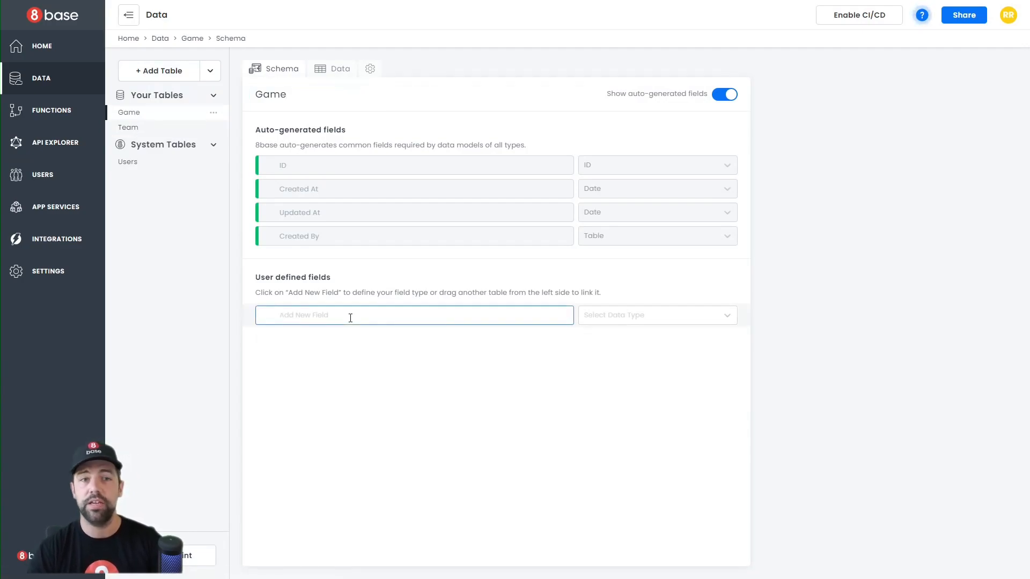
type("Time")
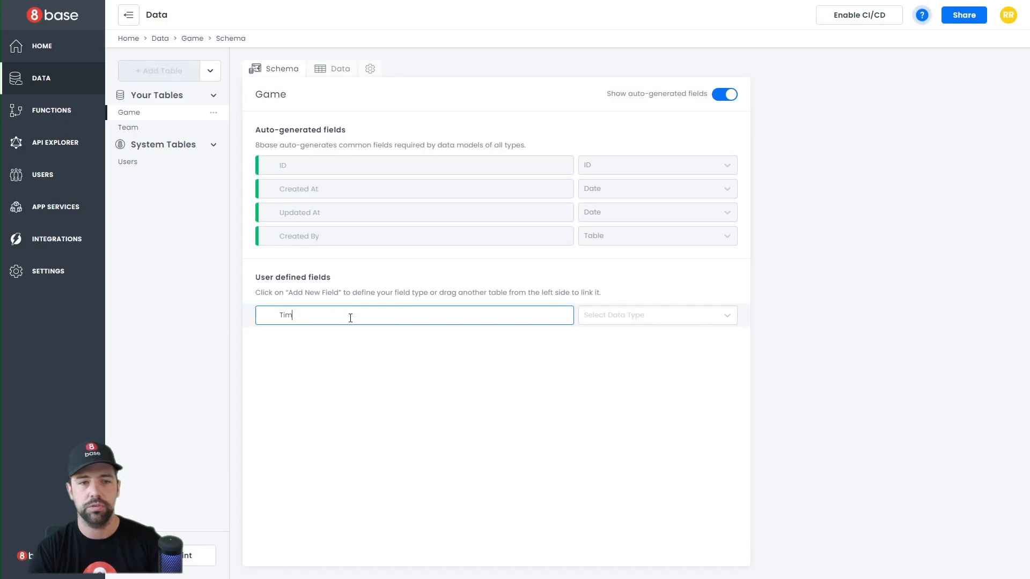
left_click(653, 320)
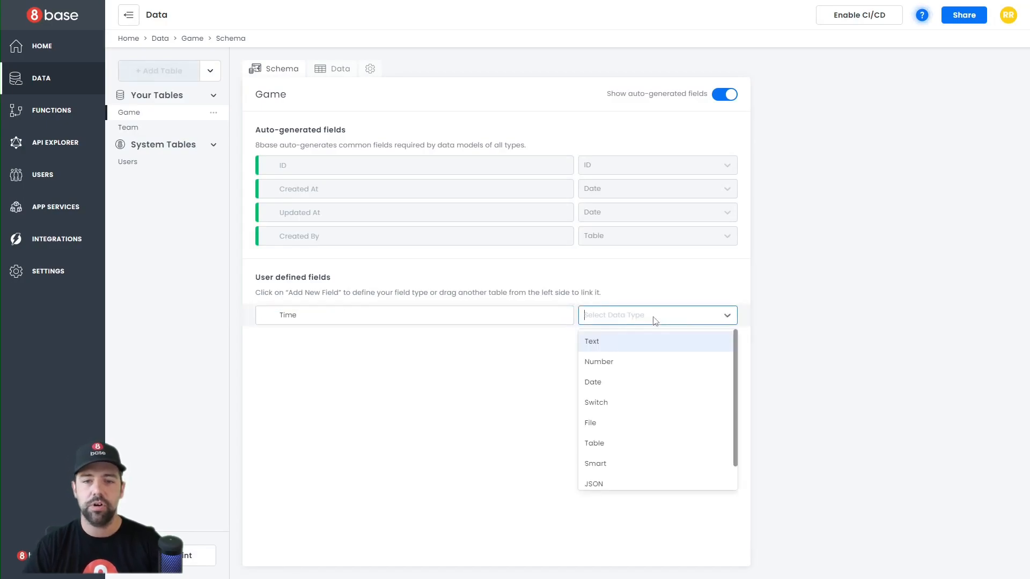
left_click(604, 388)
- Set the Time field's format to Date/Time with the description "When the game will be played" and create the field
left_click(901, 176)
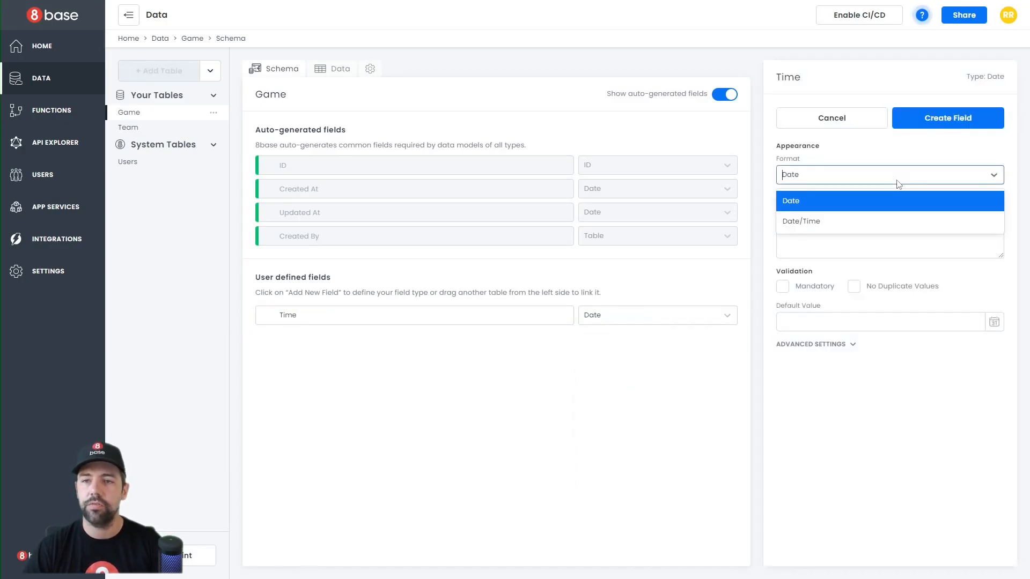
left_click(830, 229)
left_click(823, 236)
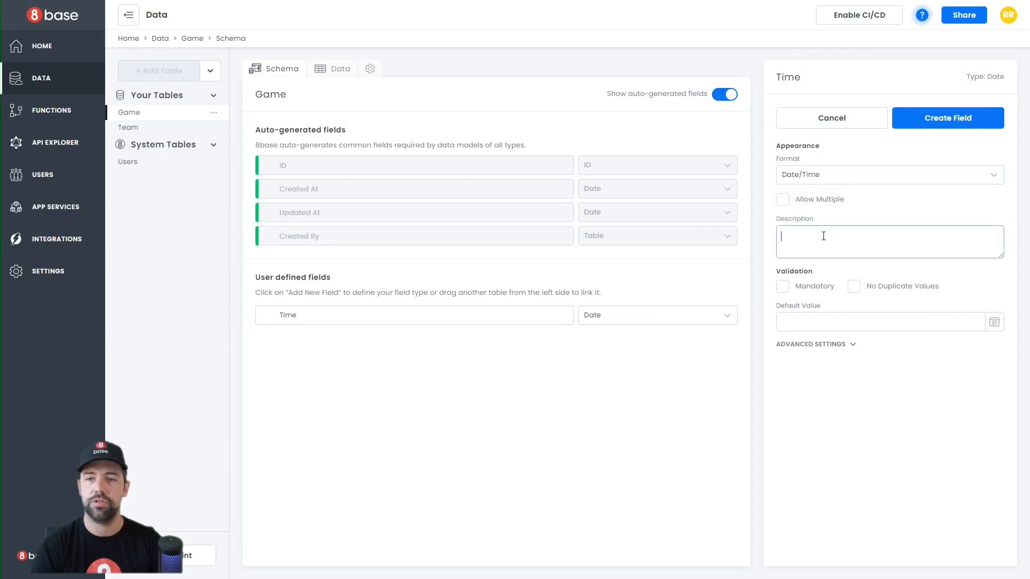
type("When the game ")
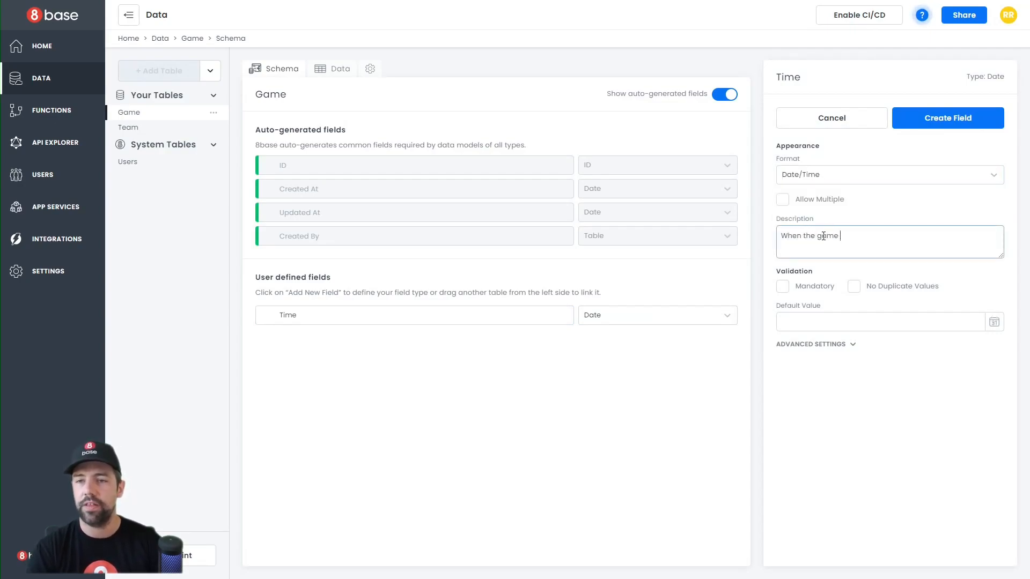
type("will be played")
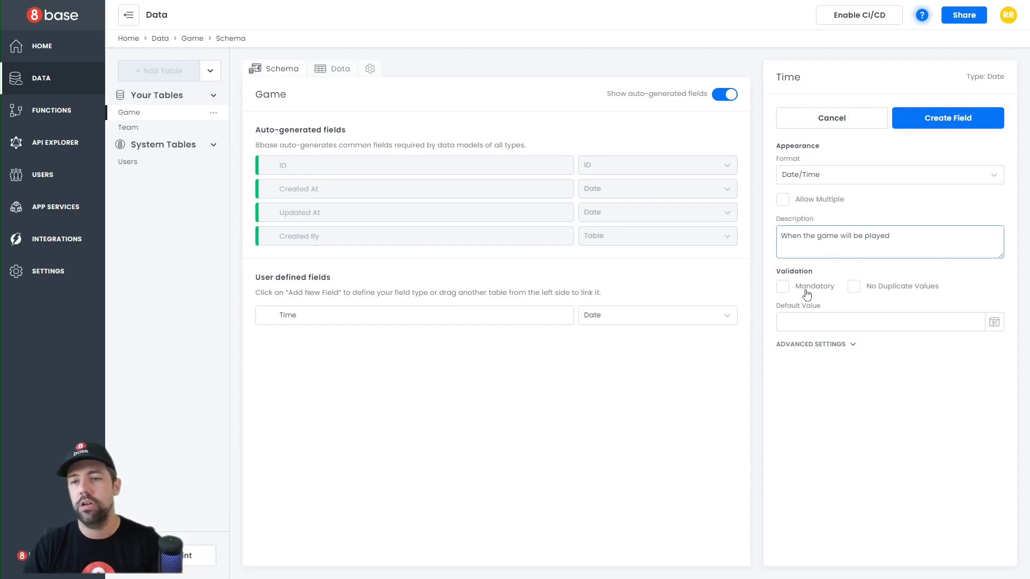
left_click(921, 118)
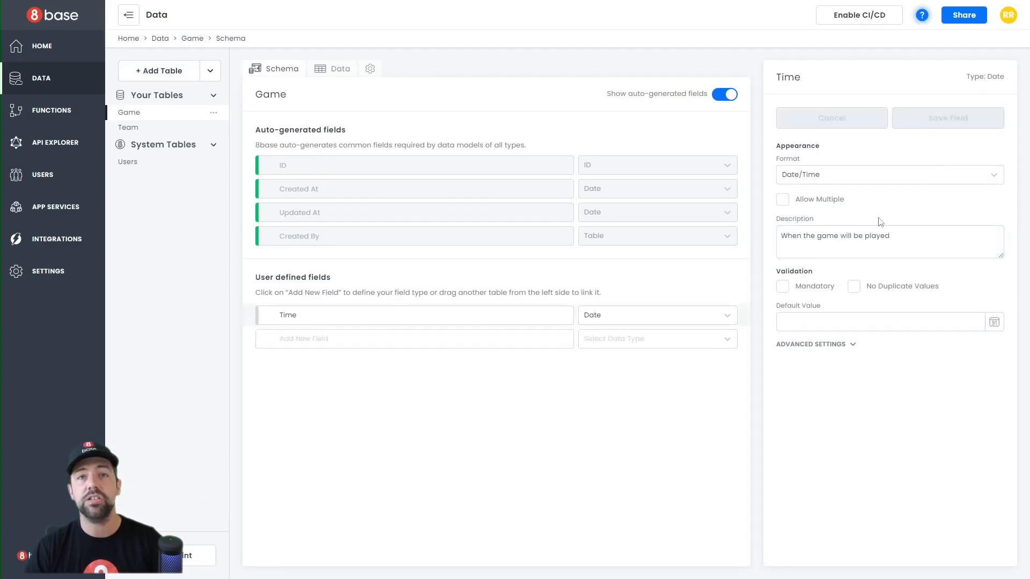
- Add a Home Score field with data type Number to the Game table
left_click(392, 339)
type("Home Score")
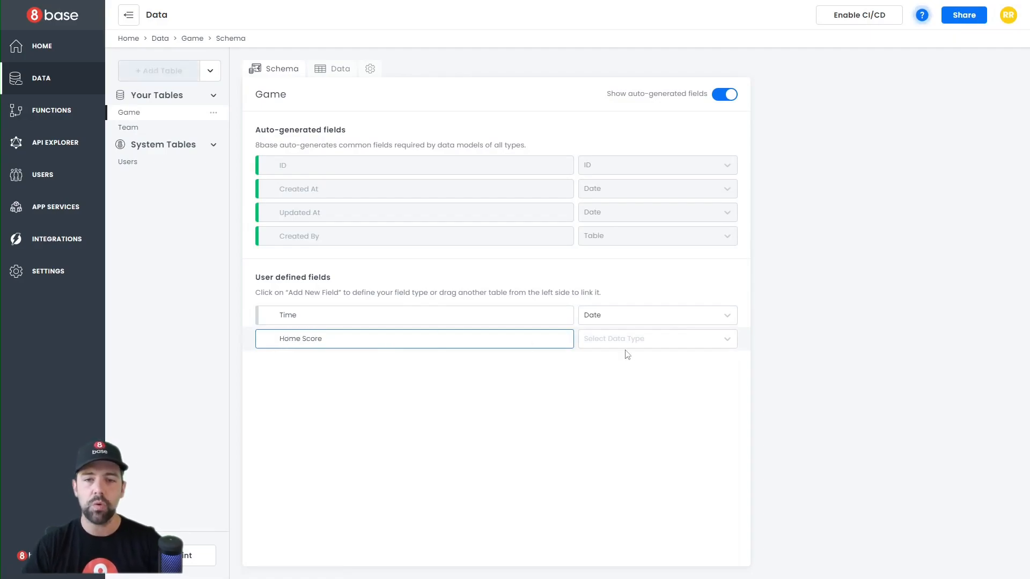
left_click(651, 333)
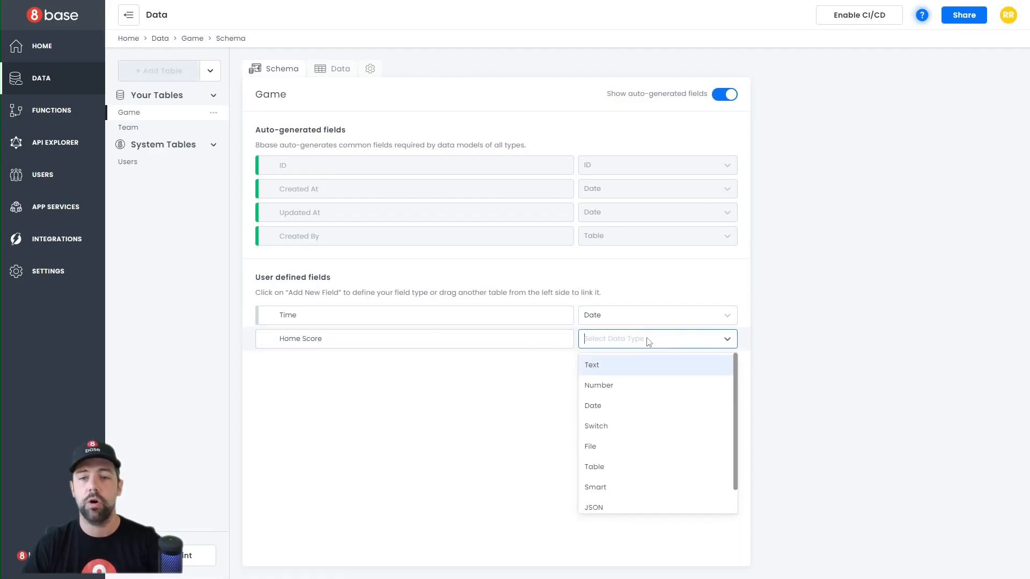
left_click(641, 384)
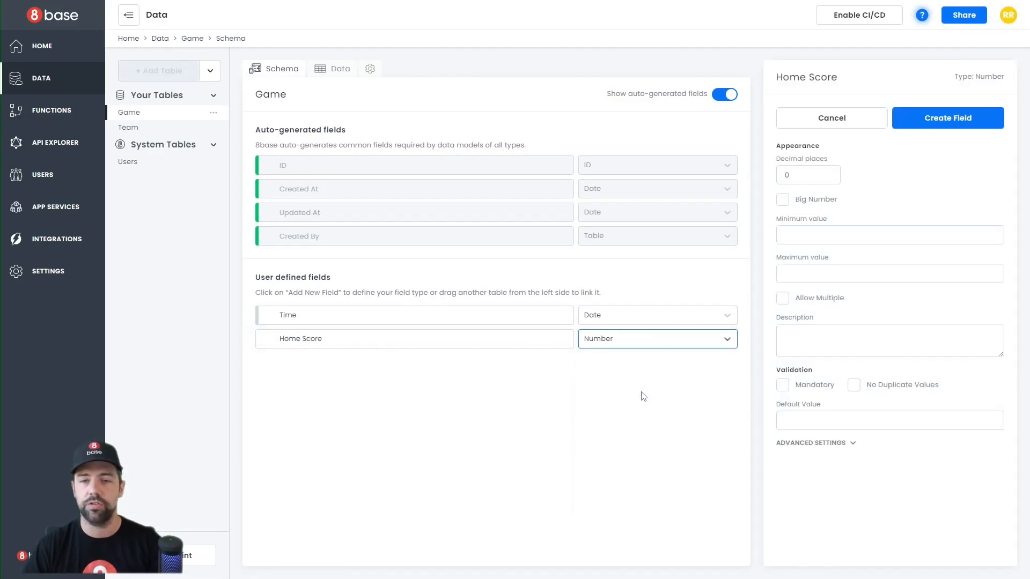
left_click(940, 123)
- Add an Away Score field with data type Number to the Game table
type("Away S")
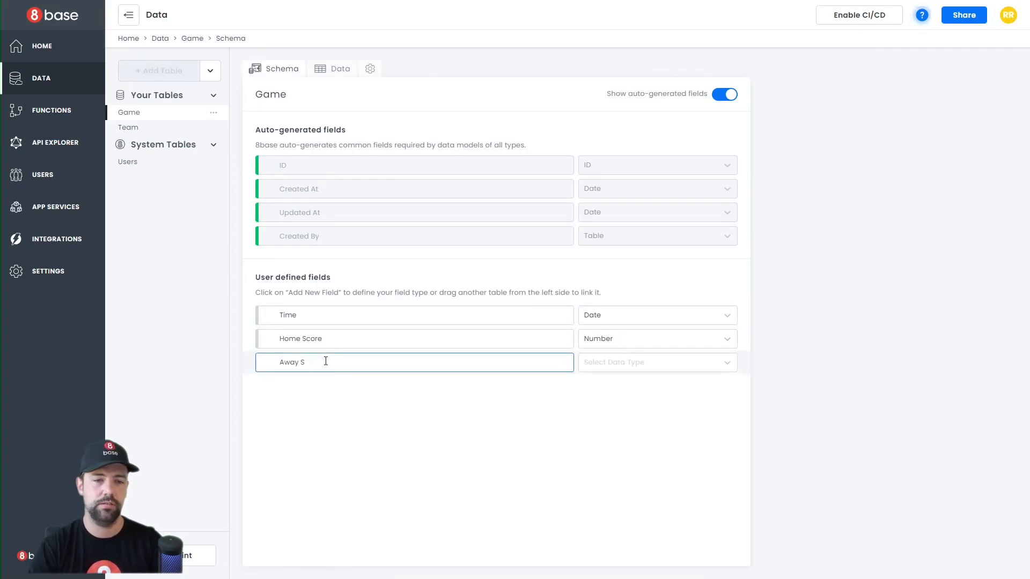
type("Dcorcore")
left_click(641, 361)
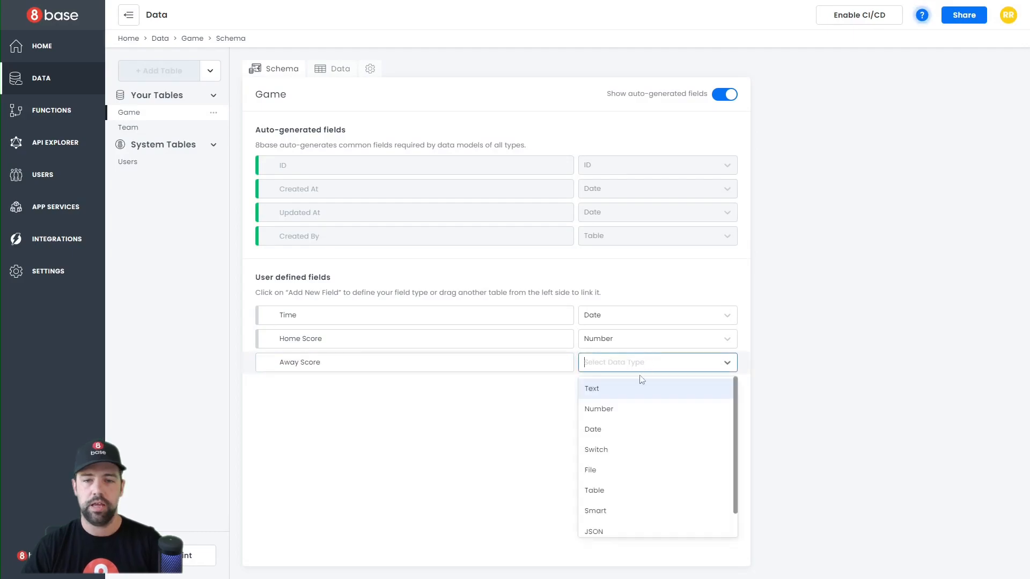
left_click(622, 408)
left_click(948, 118)
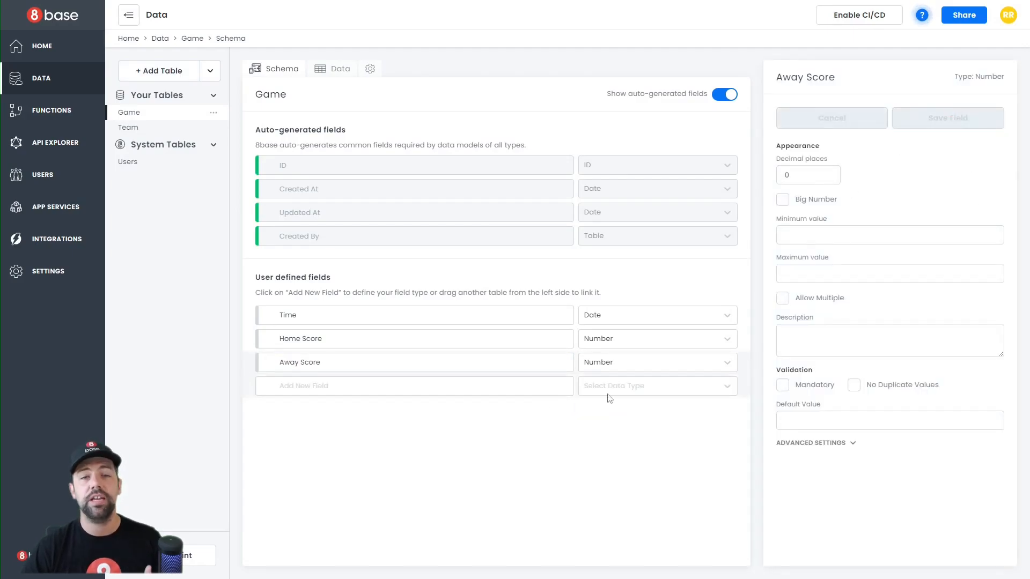
- Start a new Game field called Status with data type Switch and set its format to Custom
left_click(464, 387)
type("Status")
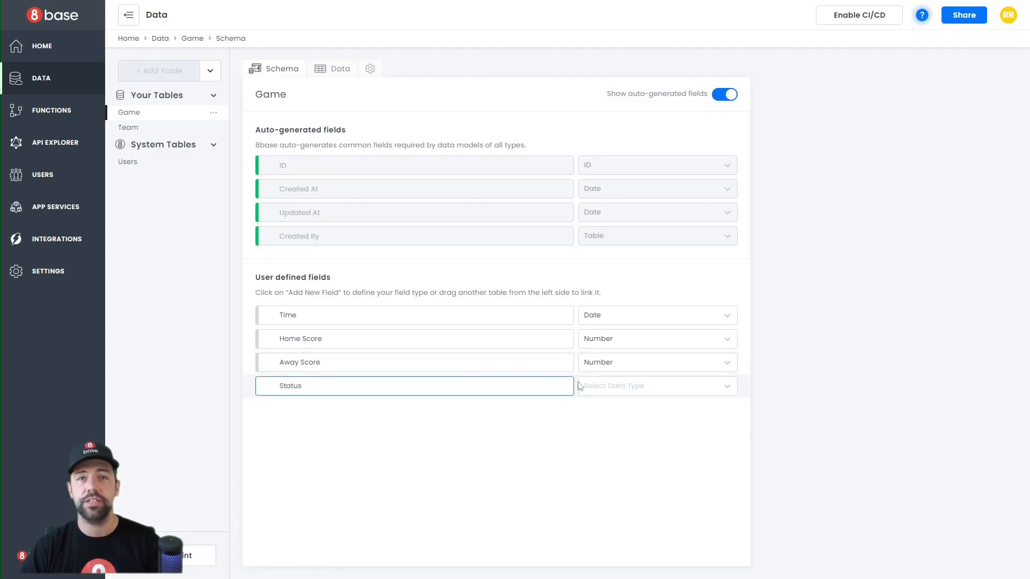
left_click(641, 391)
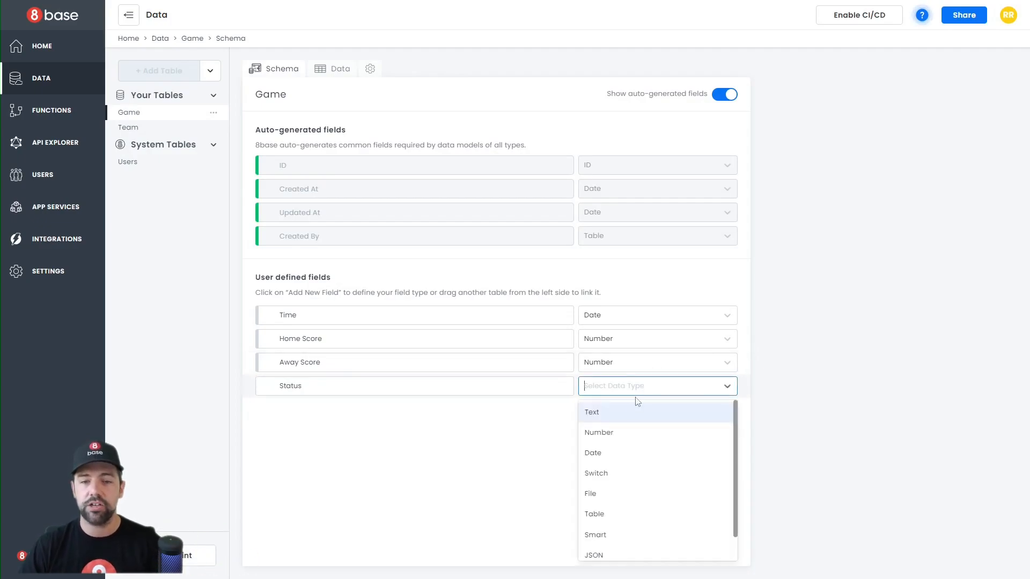
left_click(630, 474)
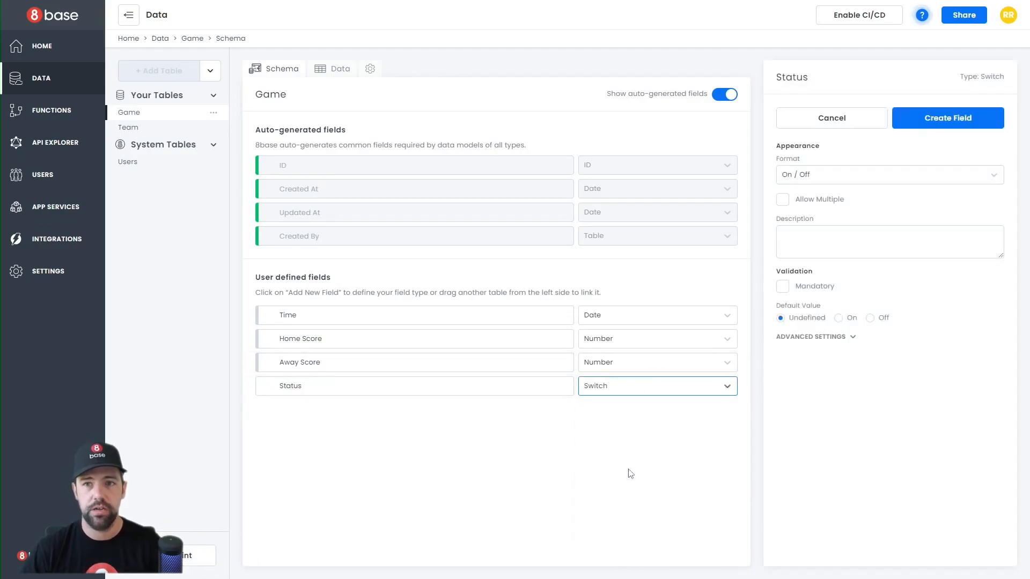
left_click(858, 177)
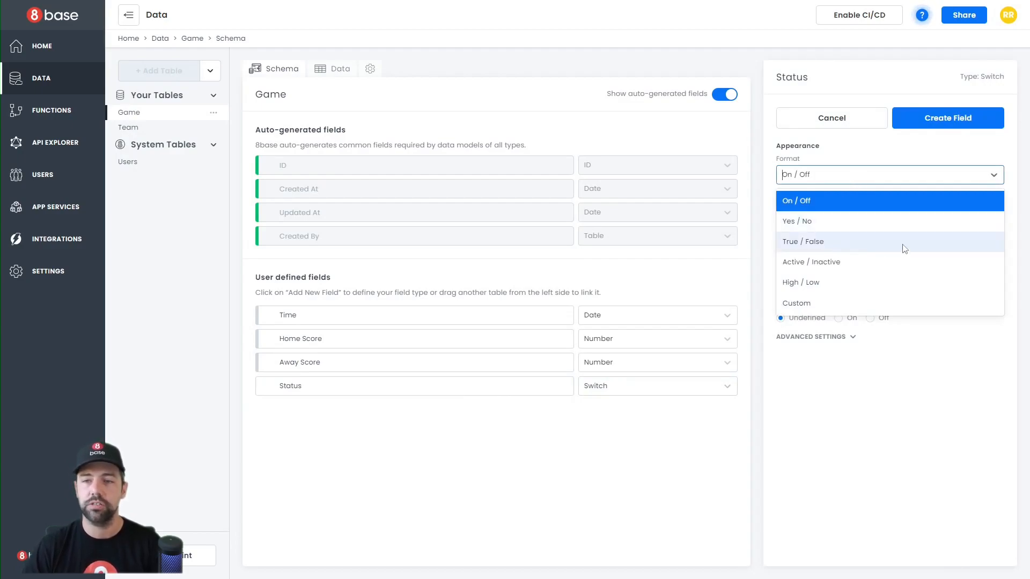
left_click(862, 301)
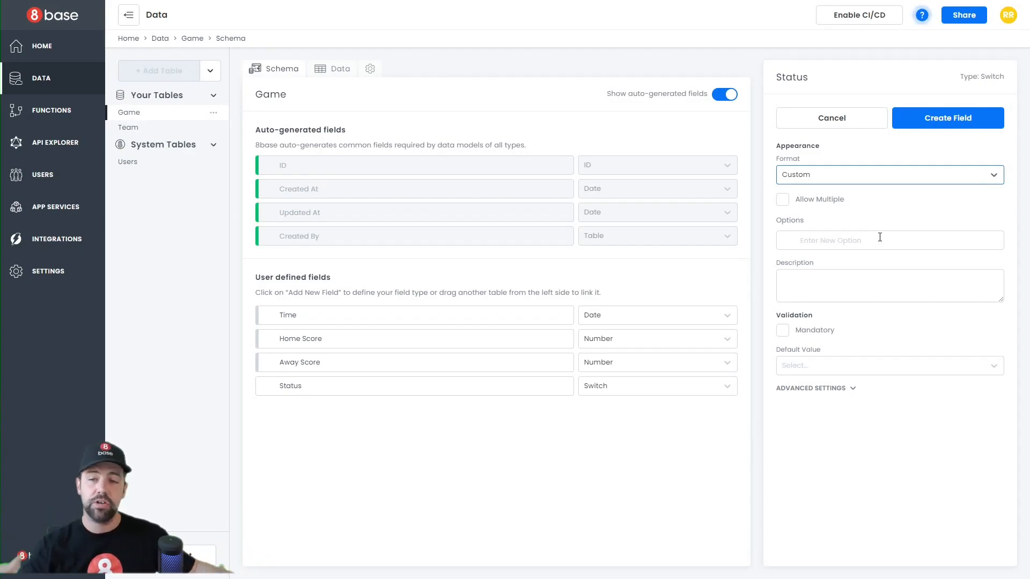
- Give the Status field the options Not Started, In Progress, Completed and Cancelled, and create the field
left_click(880, 237)
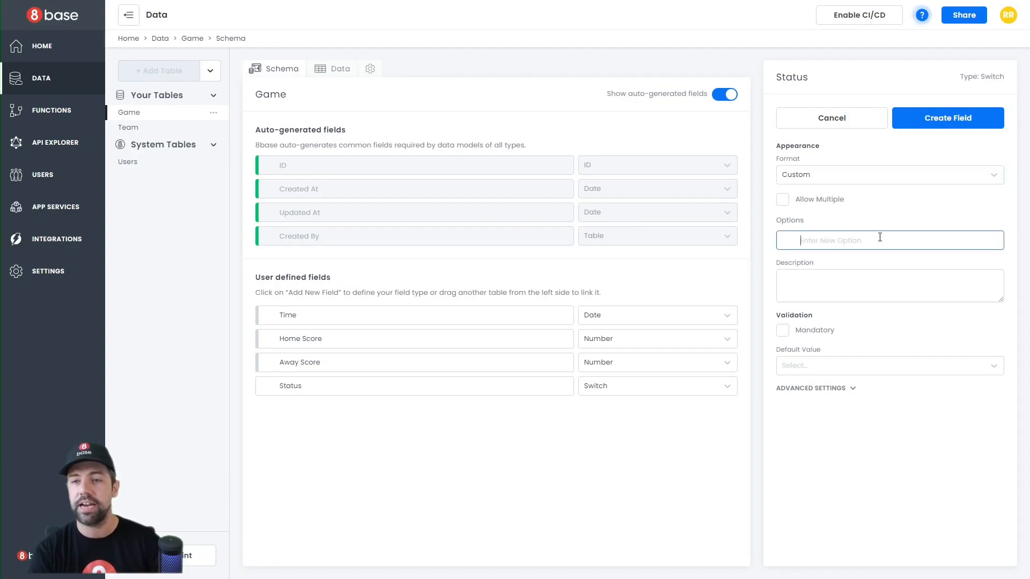
type("Not Started")
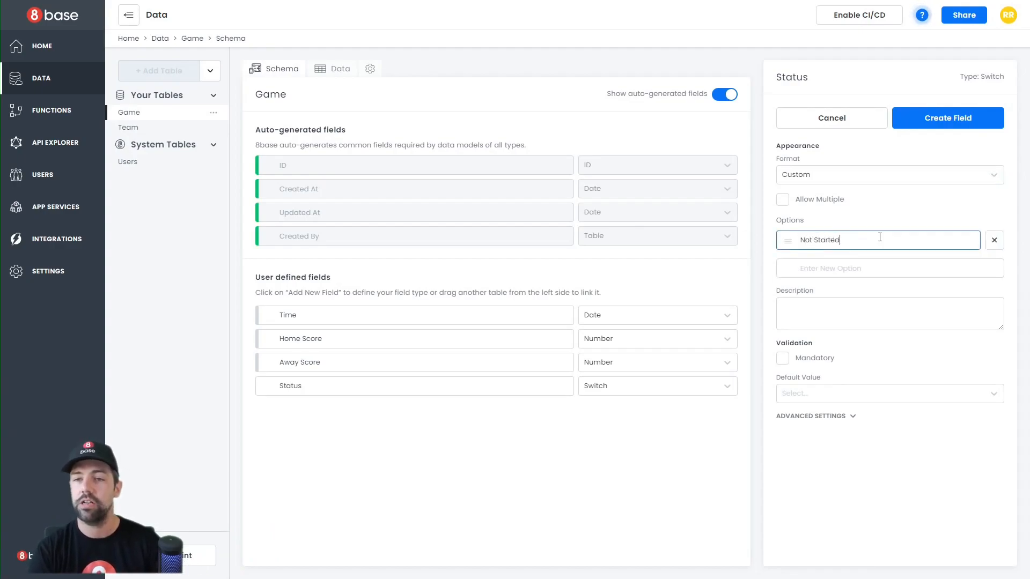
left_click(920, 267)
type("In Progress")
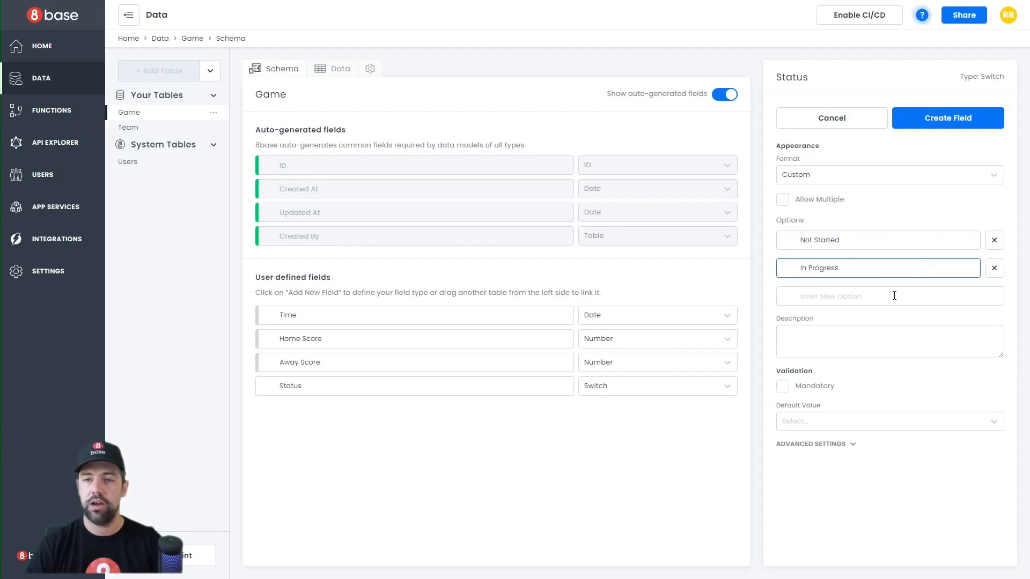
left_click(894, 296)
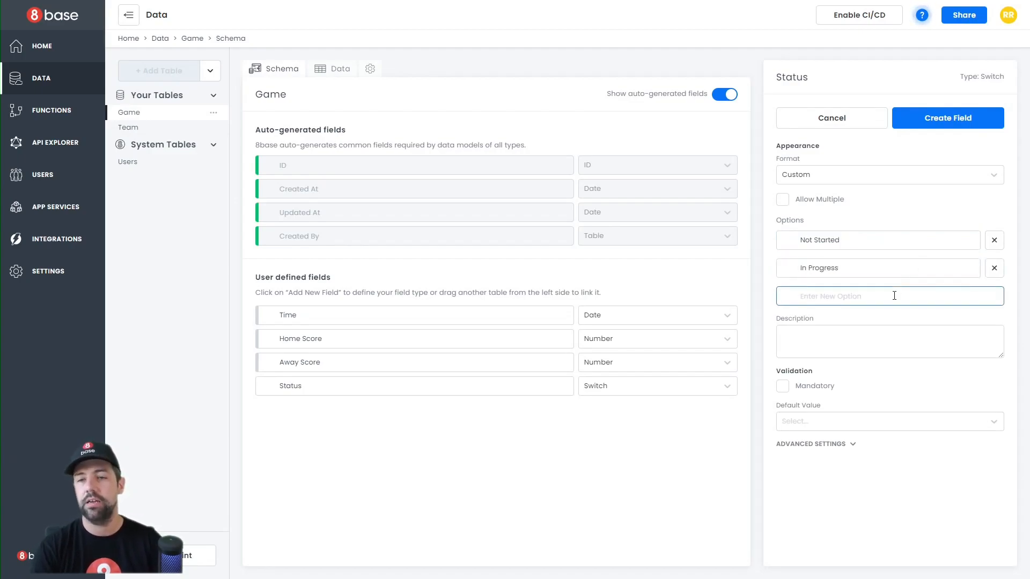
type("C")
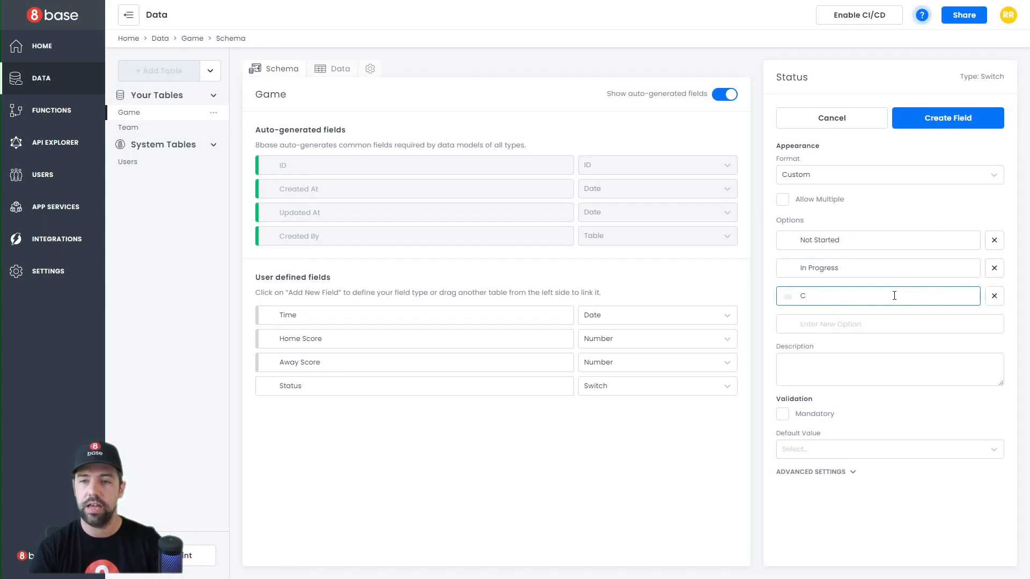
type("ojmpletmpleted")
left_click(881, 320)
type("Cancelled")
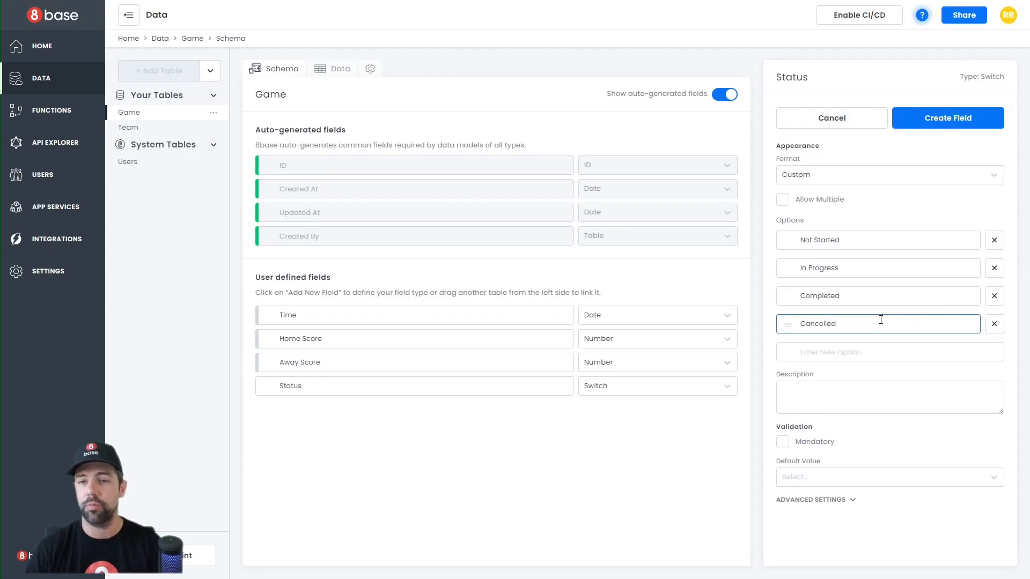
left_click(869, 354)
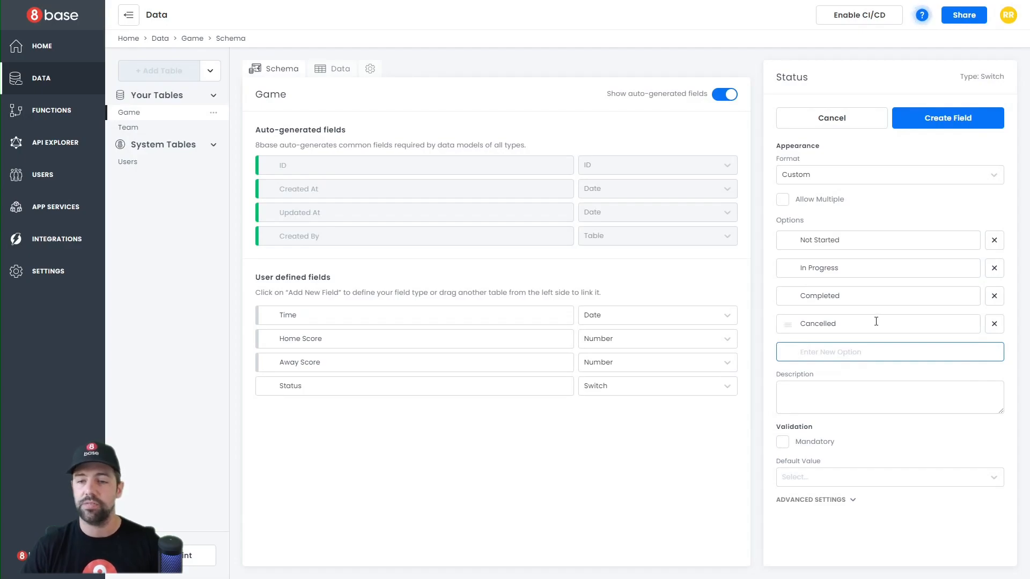
left_click(960, 115)
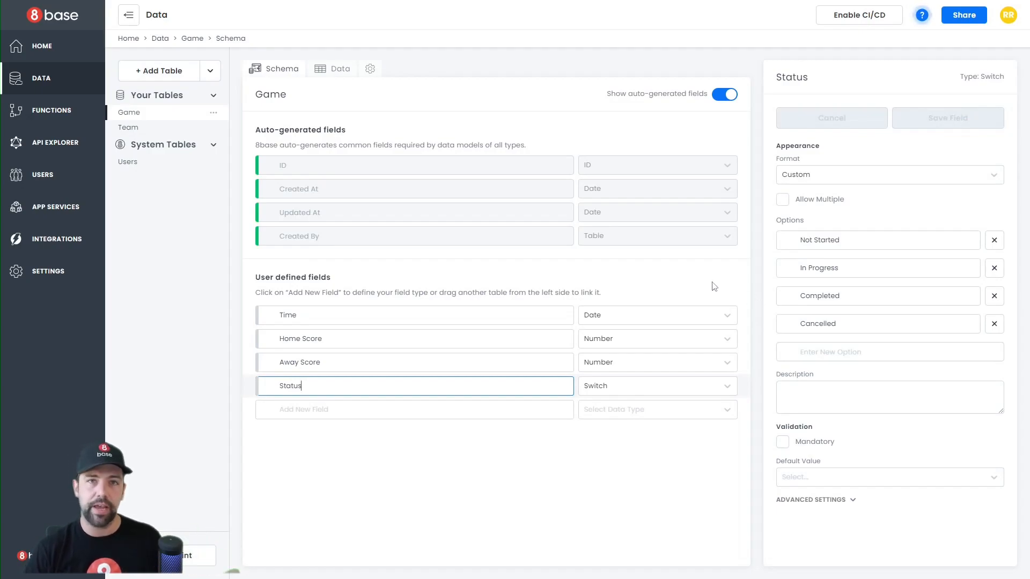
- Create a Home Team relation from Game to the Team table, with relation field name Home Games and multiple Games allowed per Team
left_click_drag(128, 127, 338, 405)
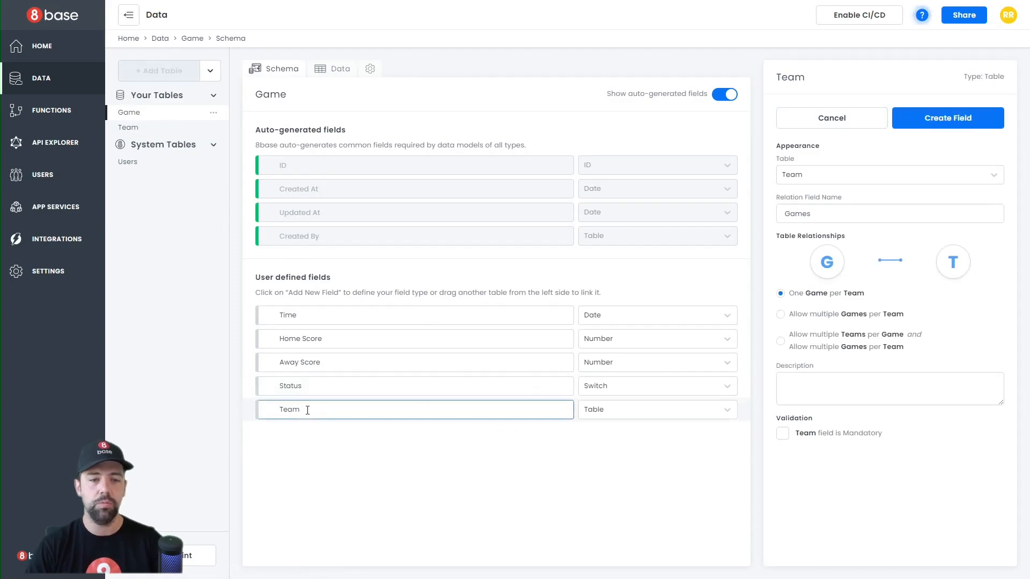
type("Home")
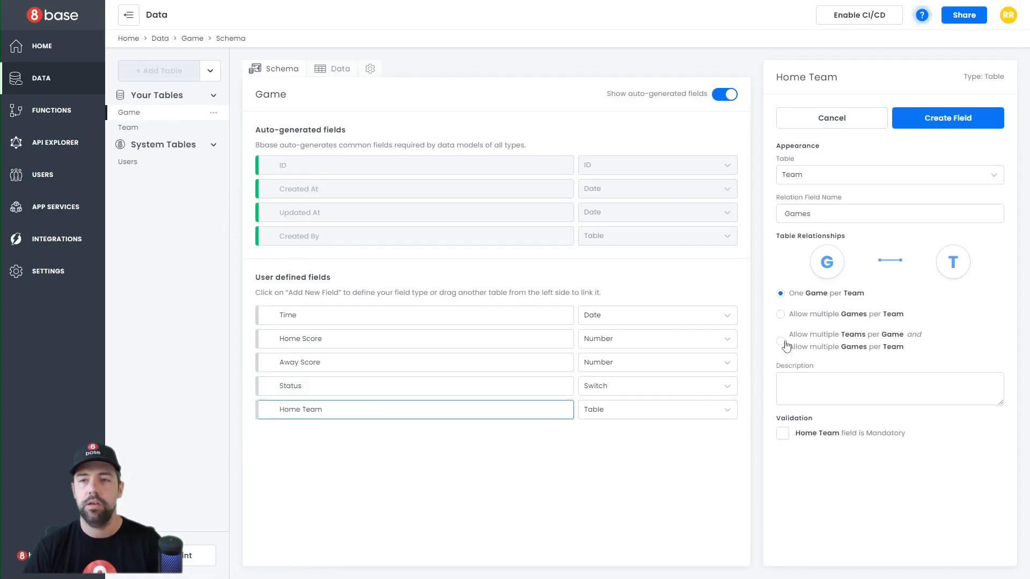
left_click(816, 216)
key("Home")
type("Home")
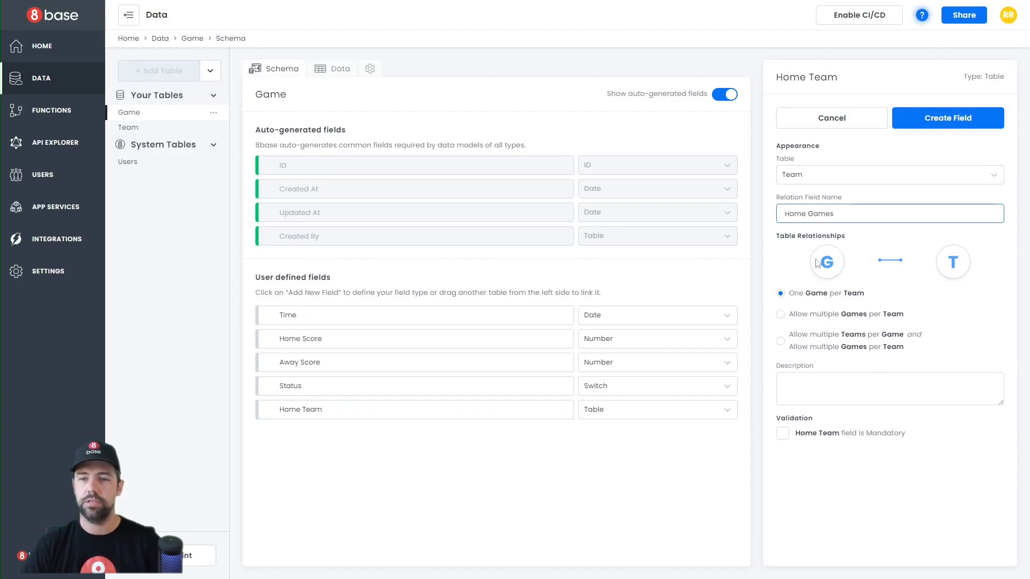
left_click(836, 315)
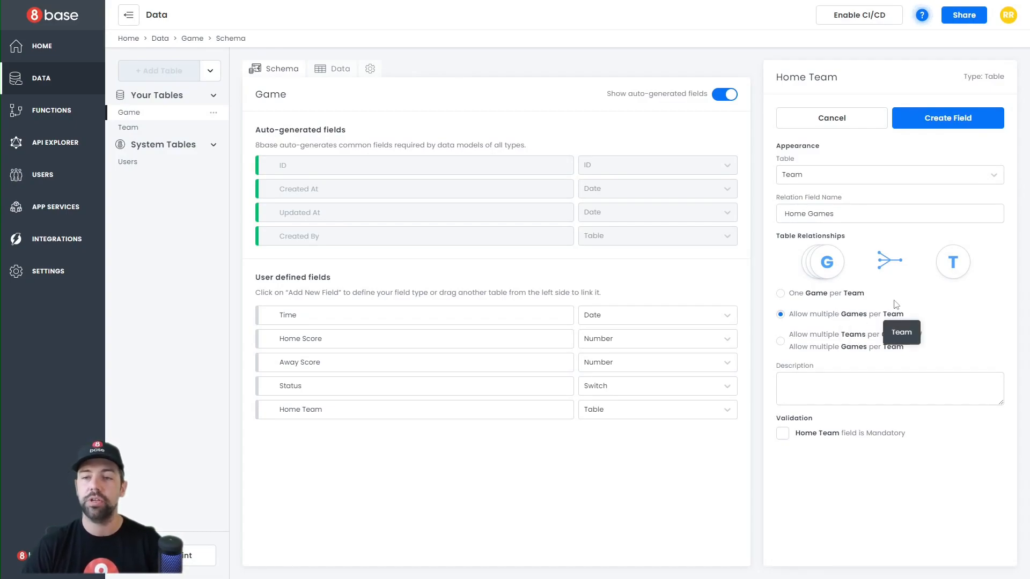
left_click(943, 120)
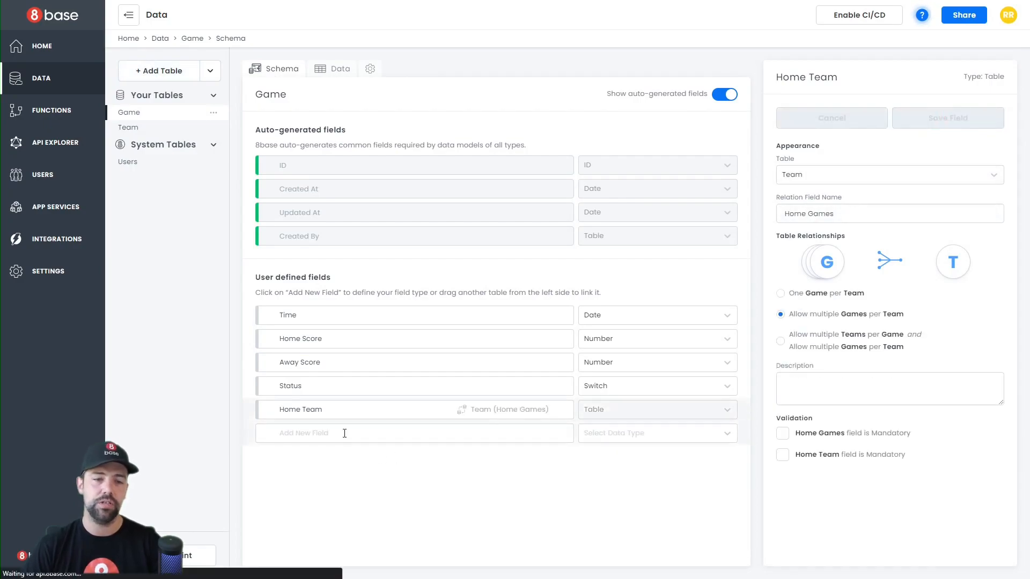
- Start a new Game field called Away Team with data type Table
type("Away tea")
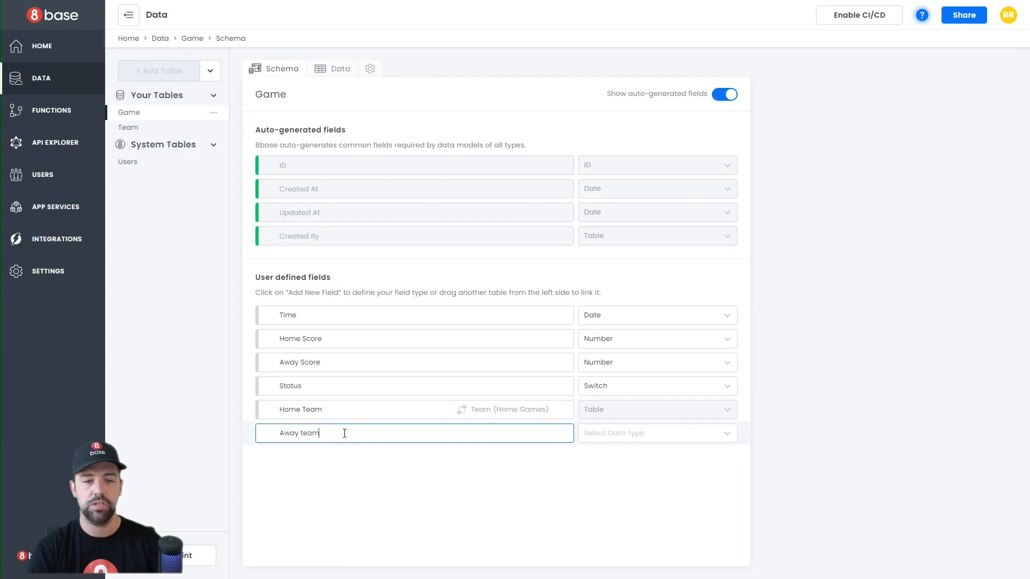
type("m")
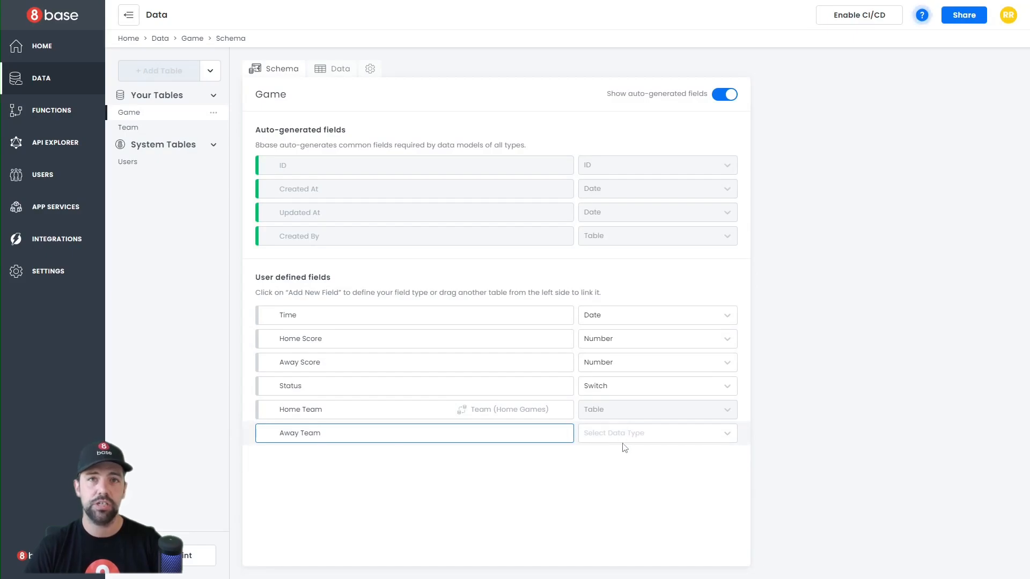
left_click(637, 437)
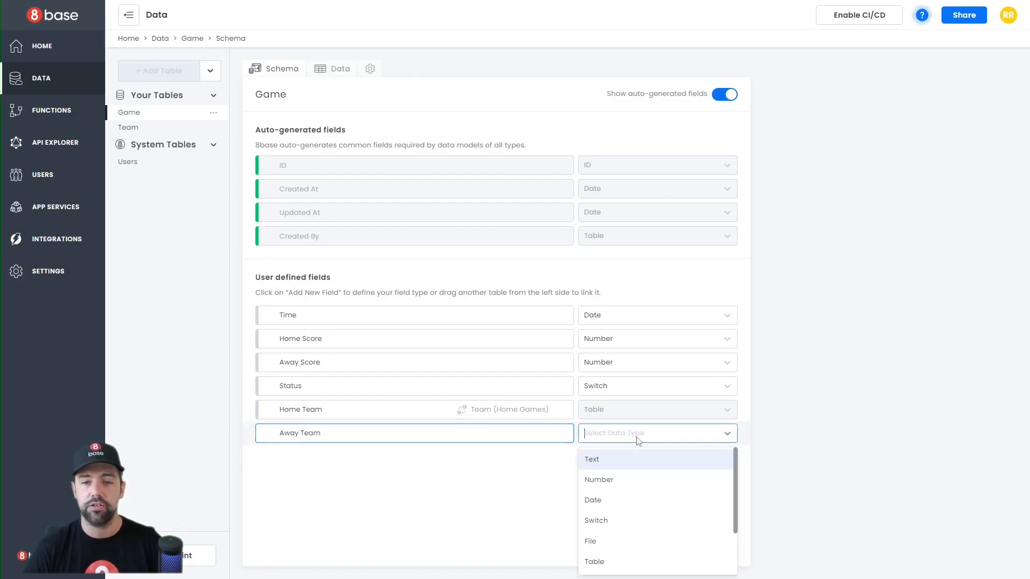
scroll(659, 502, "down", 2)
left_click(626, 501)
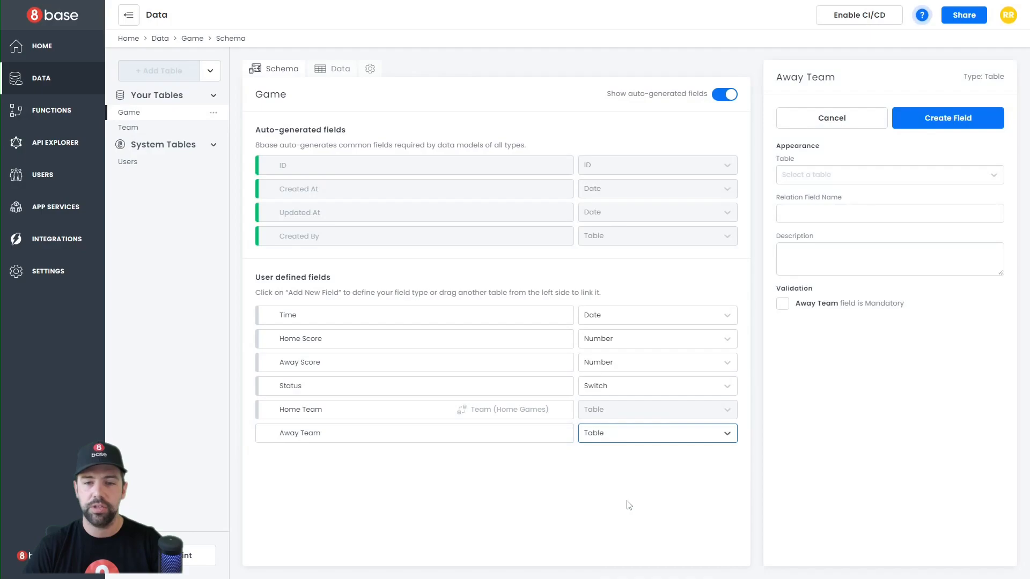
- Link Away Team to the Team table as Away Games, allow multiple Games per Team, and create the field
left_click(843, 177)
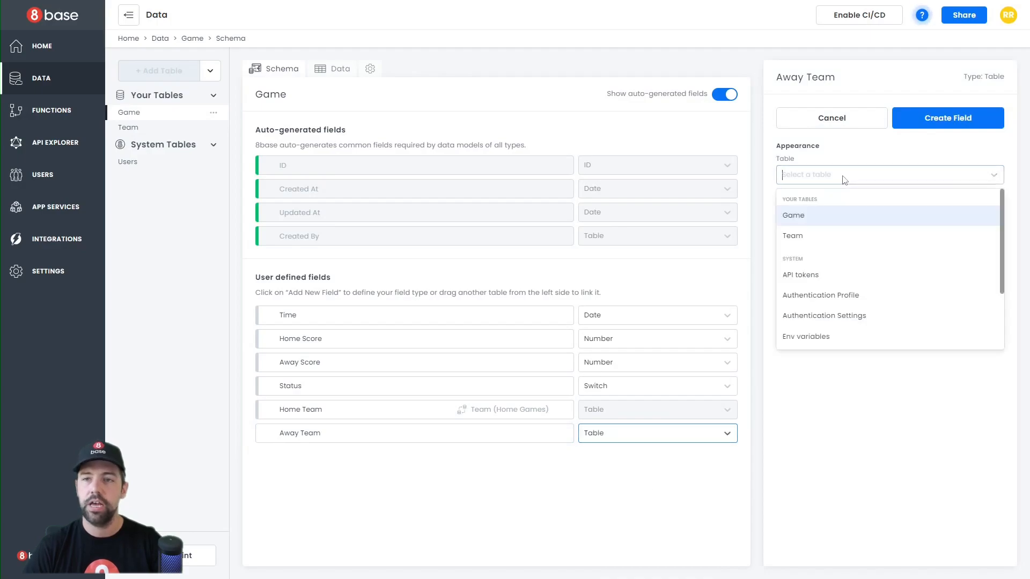
left_click(851, 236)
left_click(854, 213)
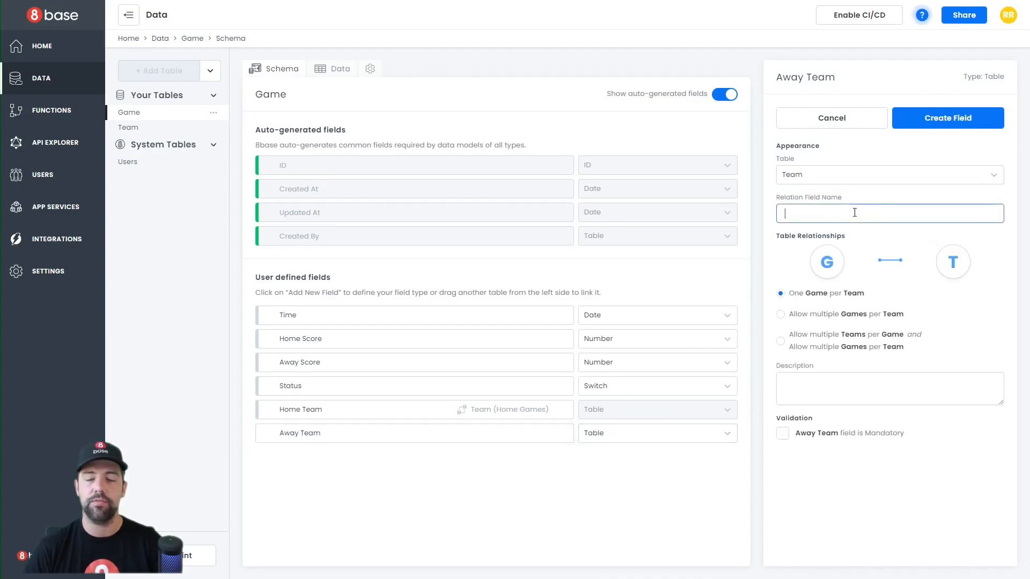
type("Away Games")
left_click(826, 317)
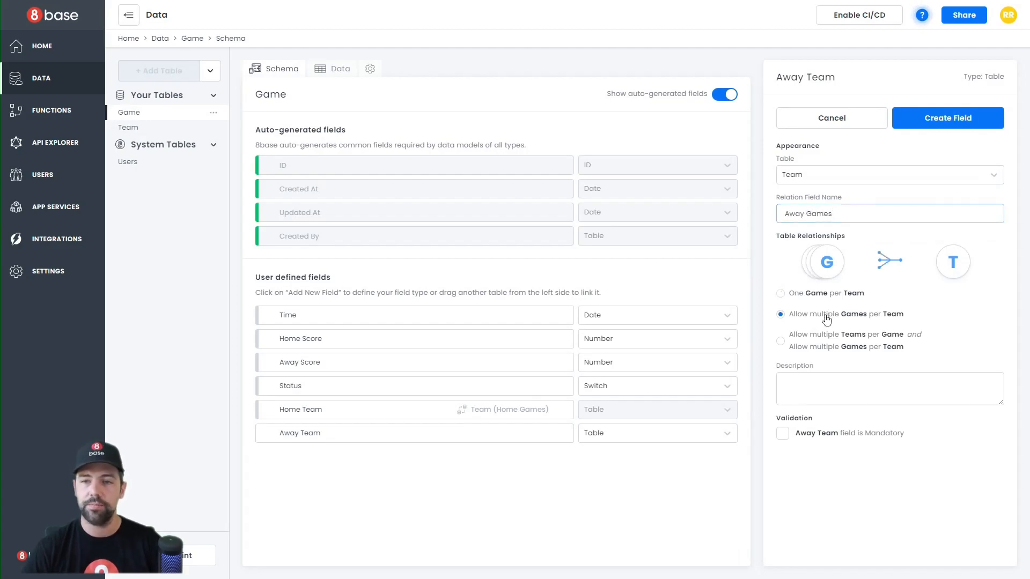
left_click(924, 122)
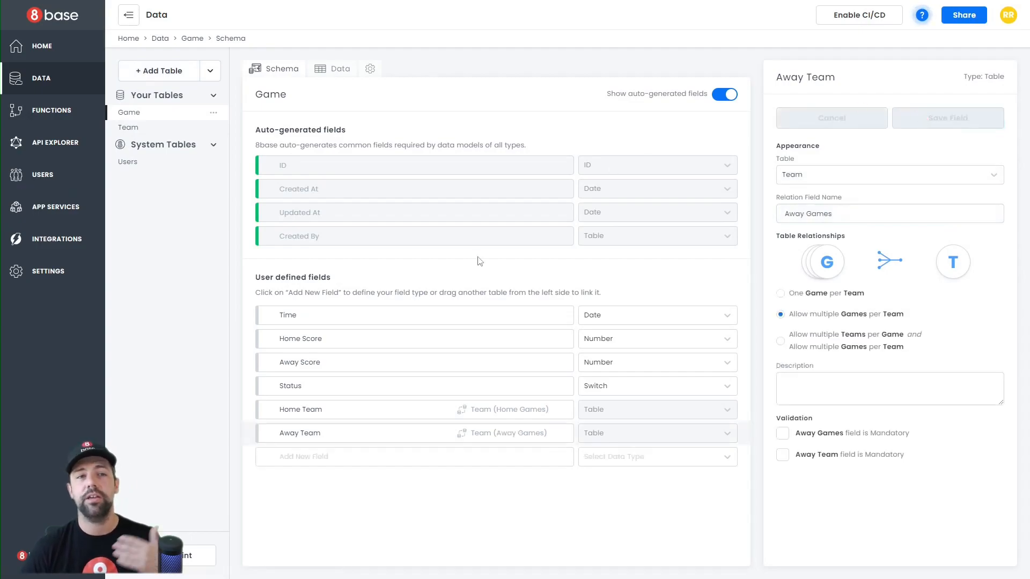
- In the Game table's settings, save the description "The games teams play in their season"
left_click(370, 74)
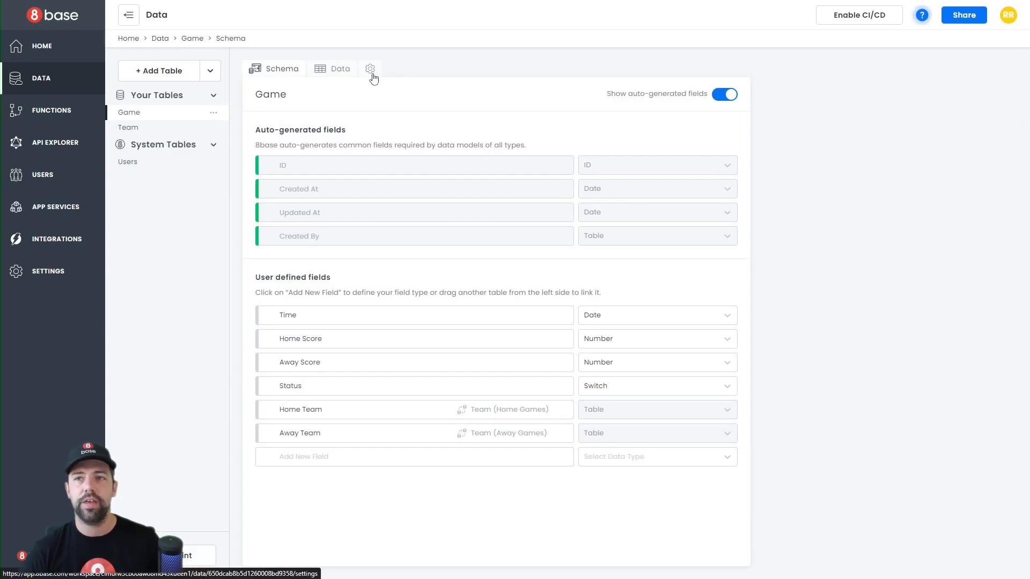
left_click(370, 69)
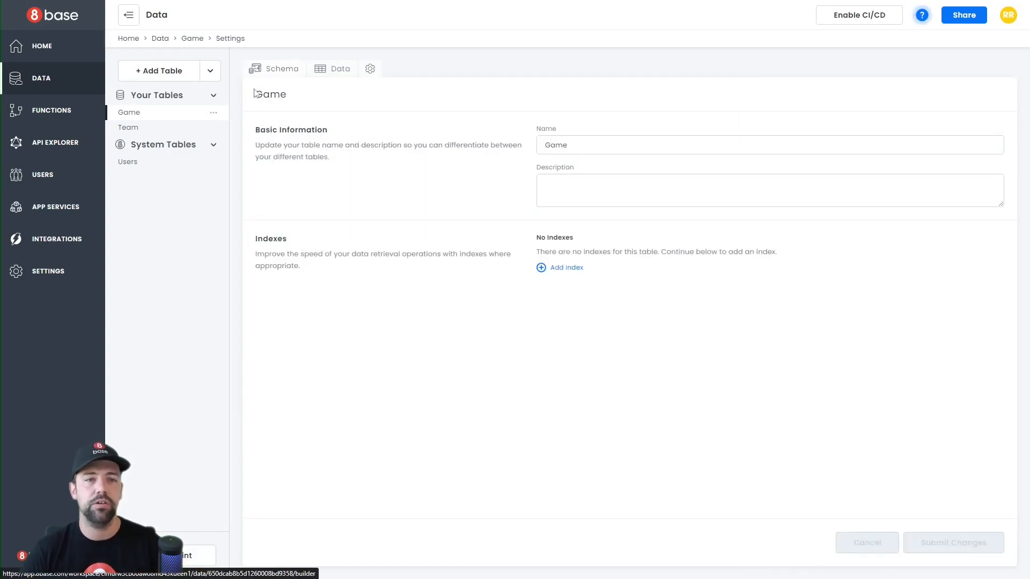
left_click(603, 145)
left_click(614, 184)
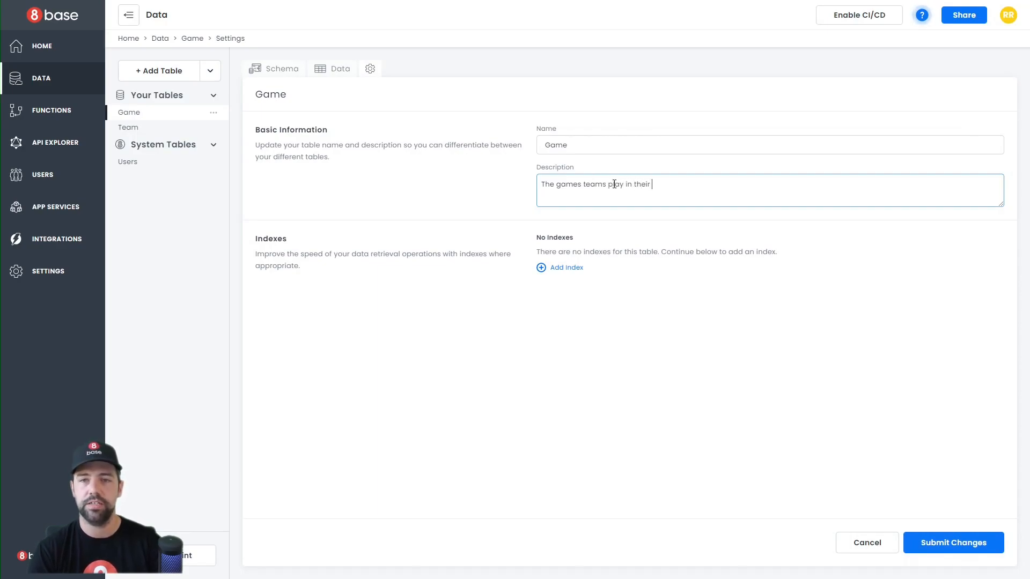
type("The games teams play in their season")
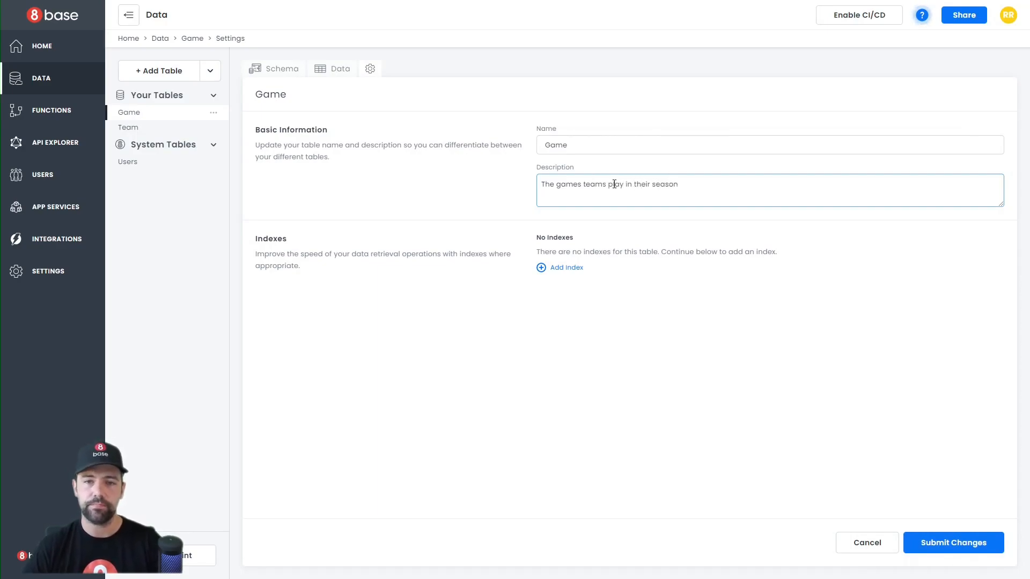
left_click(955, 542)
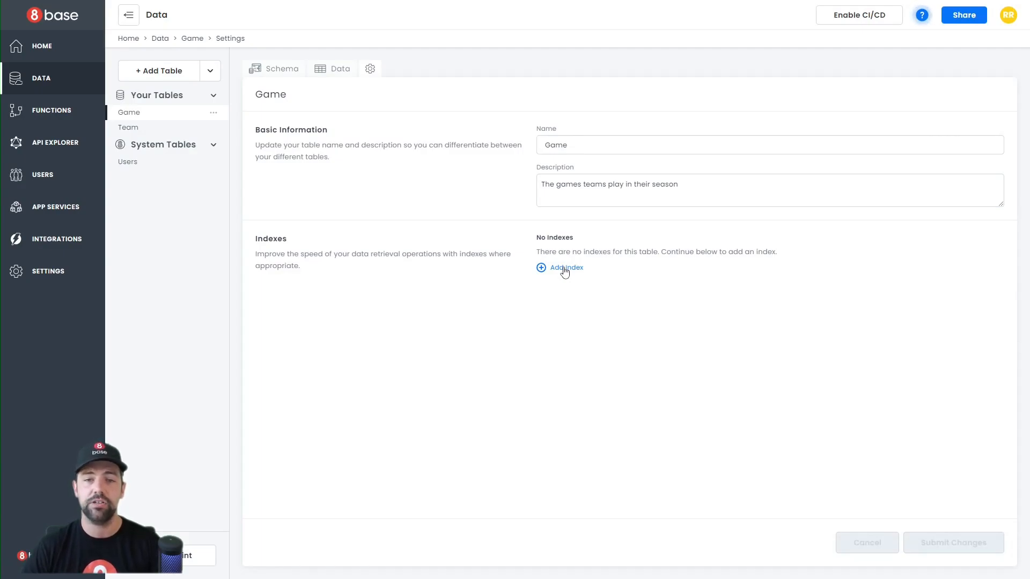
- Create an index named GameStatusIndex on the Game table's Status field
left_click(565, 271)
left_click(434, 245)
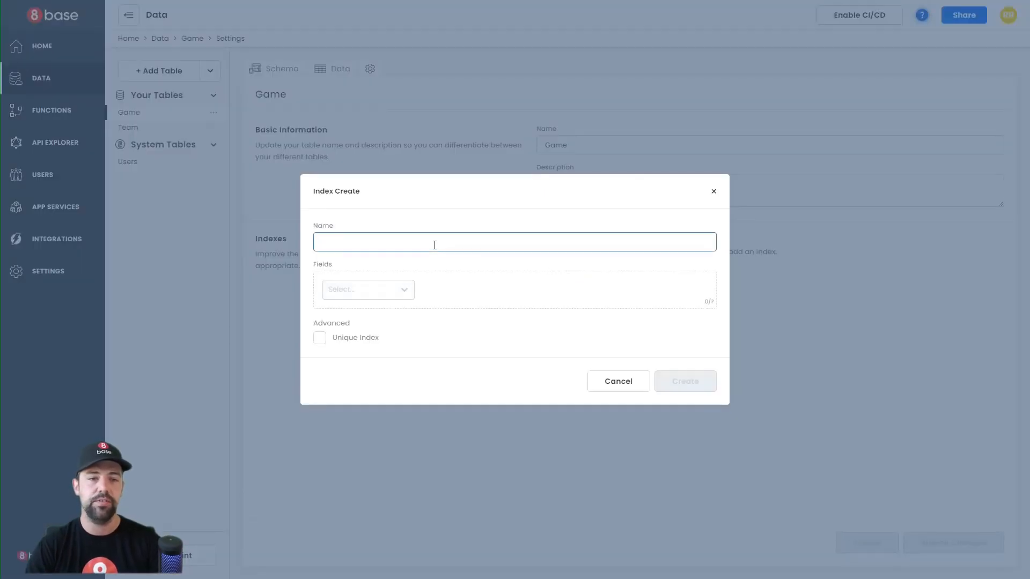
type("Ga")
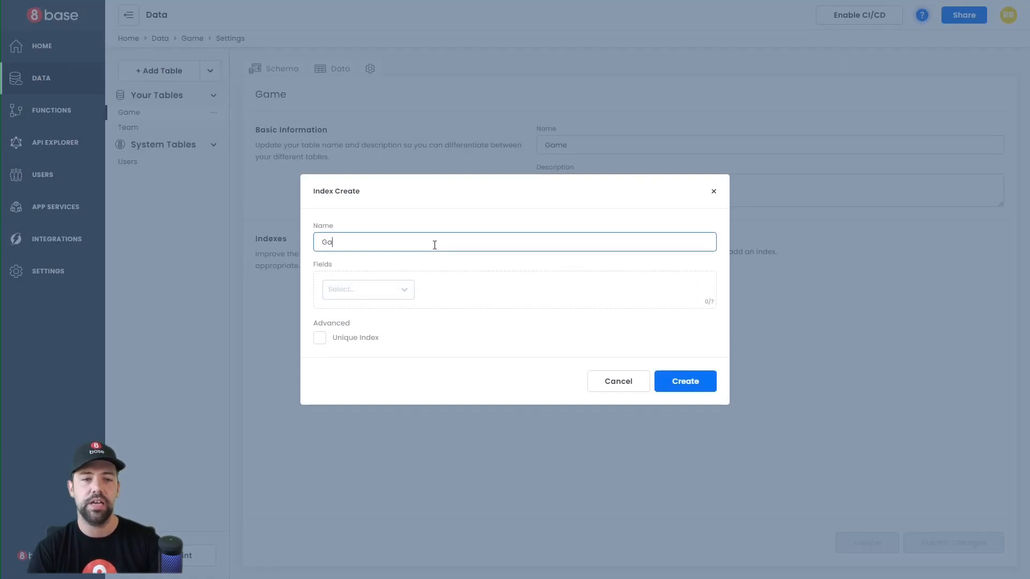
type("meStatus")
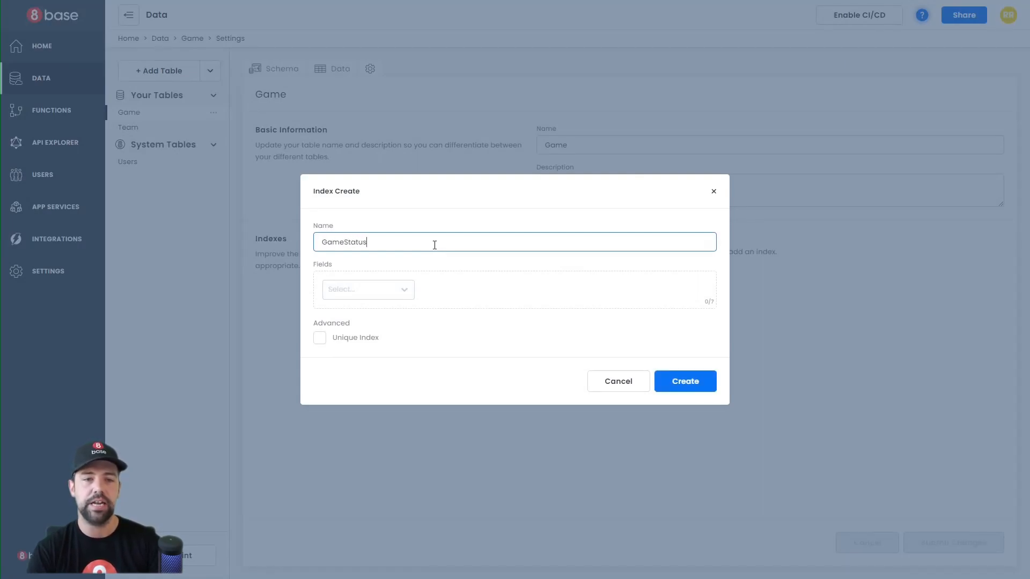
type("Index")
left_click(404, 291)
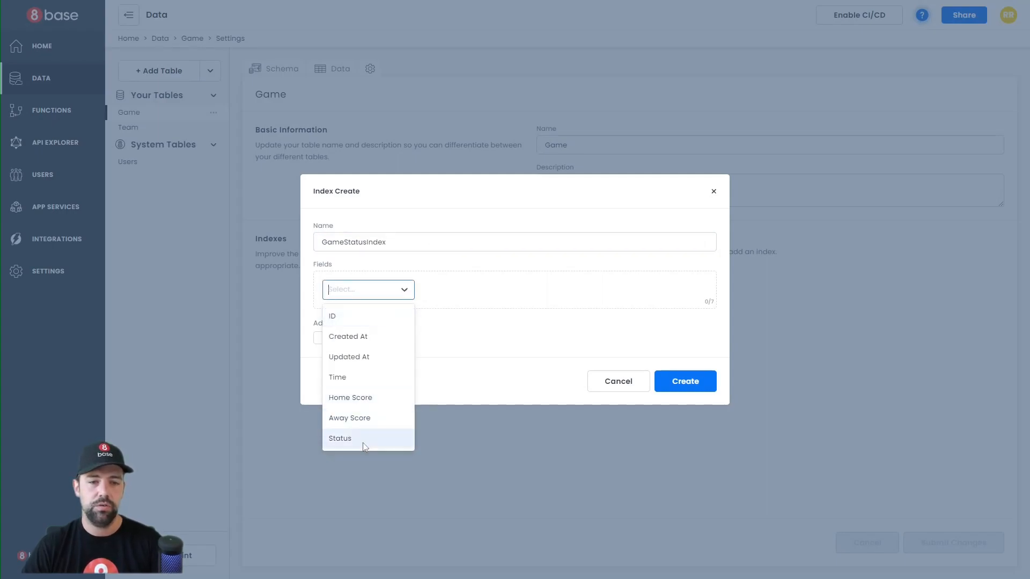
left_click(364, 446)
left_click(695, 383)
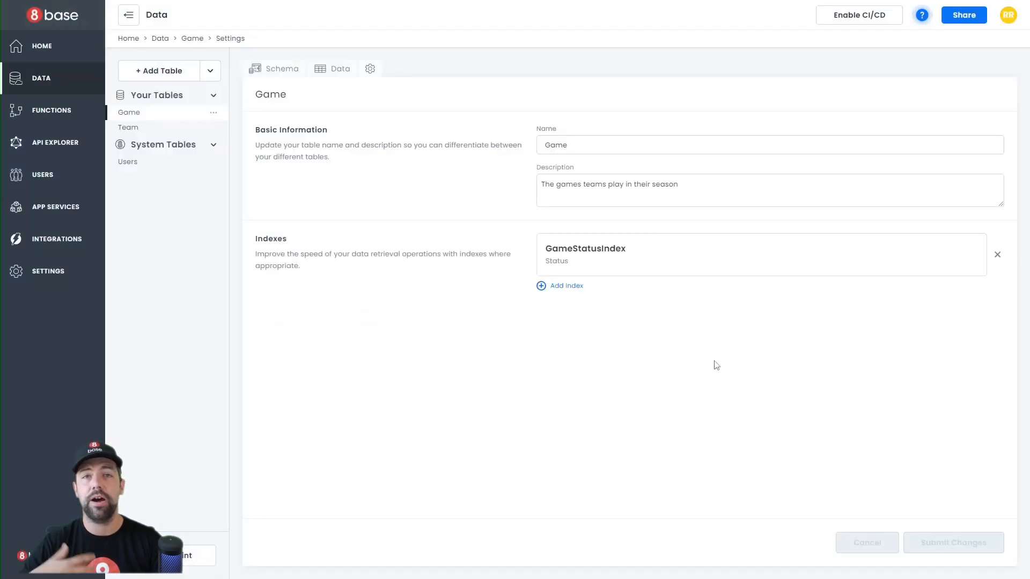